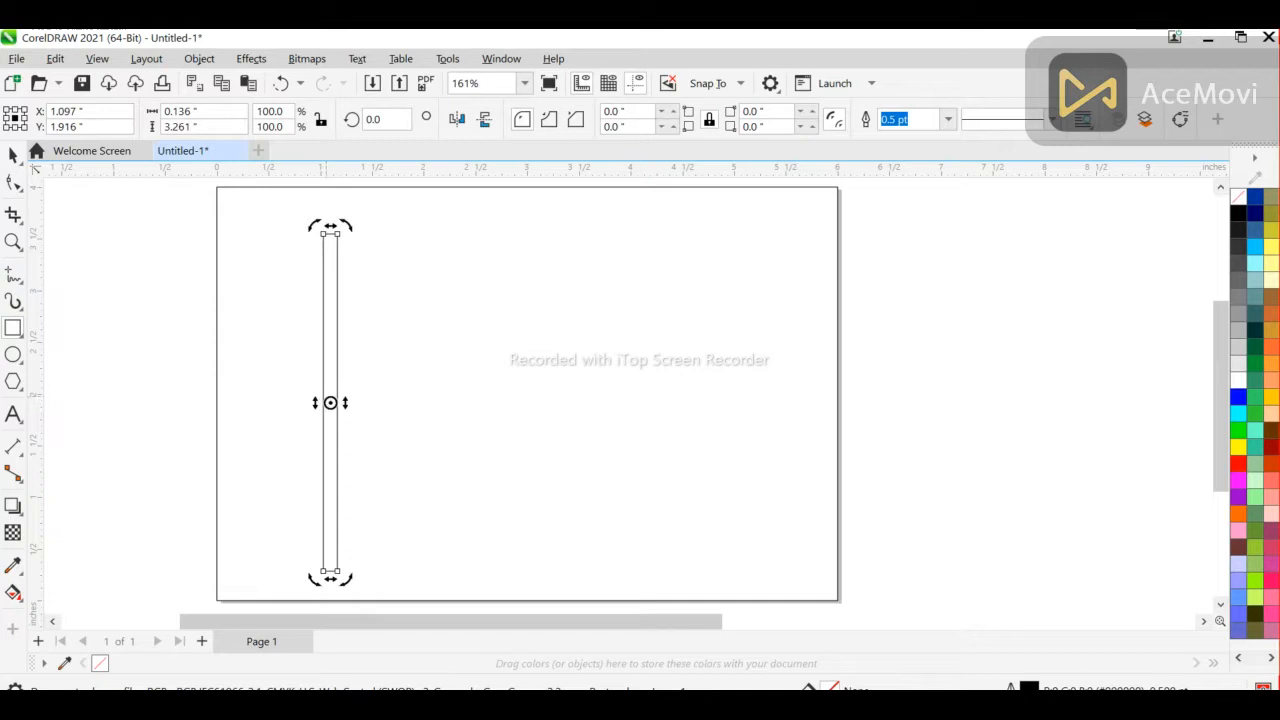
Skew the tall narrow rectangle by its upper and lower edges into a right-leaning bar about 0.41 inch wide overall
{"action": "left_click", "coordinate": [13, 155]}
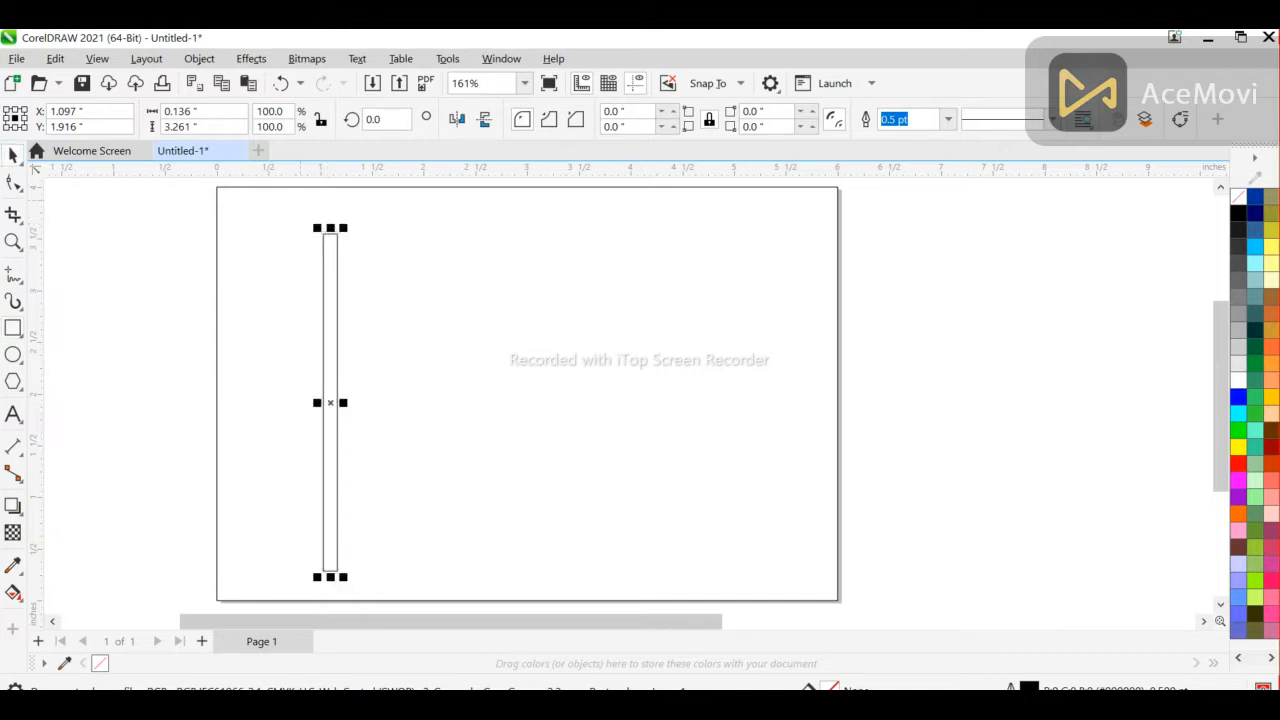
{"action": "left_click", "coordinate": [331, 401]}
{"action": "left_click_drag", "start_coordinate": [331, 226], "coordinate": [349, 226]}
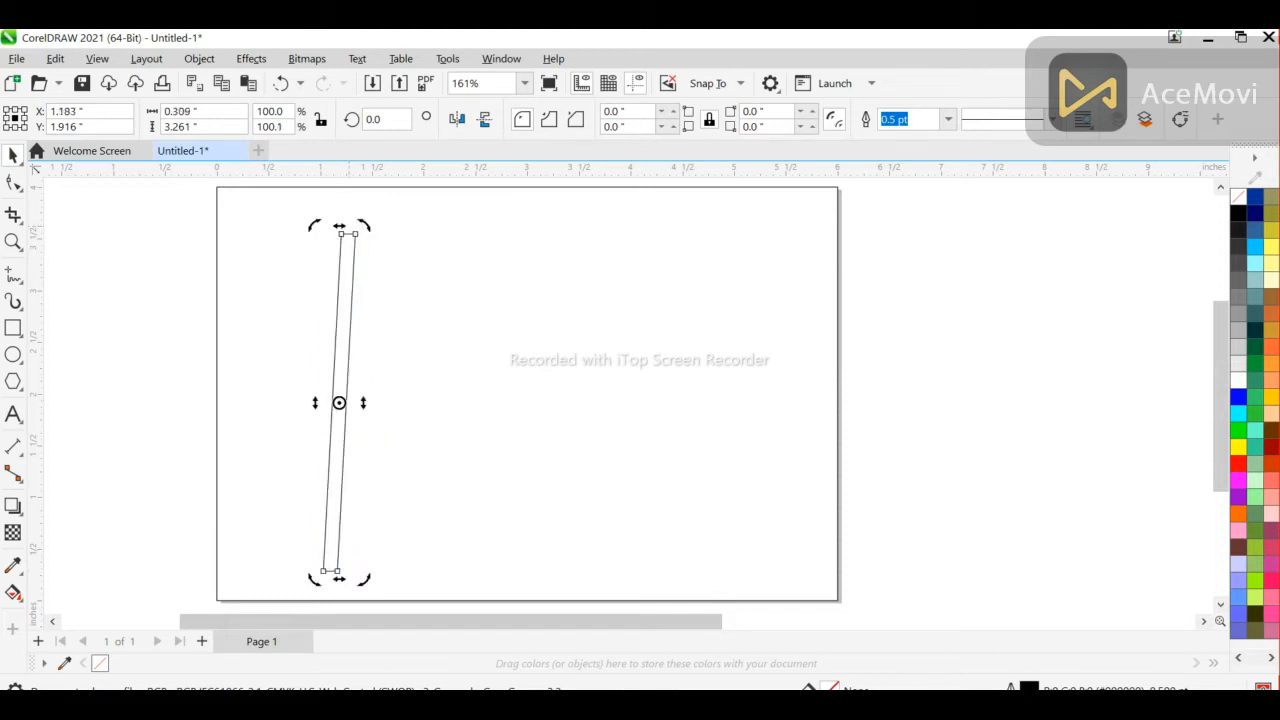
{"action": "left_click_drag", "start_coordinate": [339, 578], "coordinate": [328, 578]}
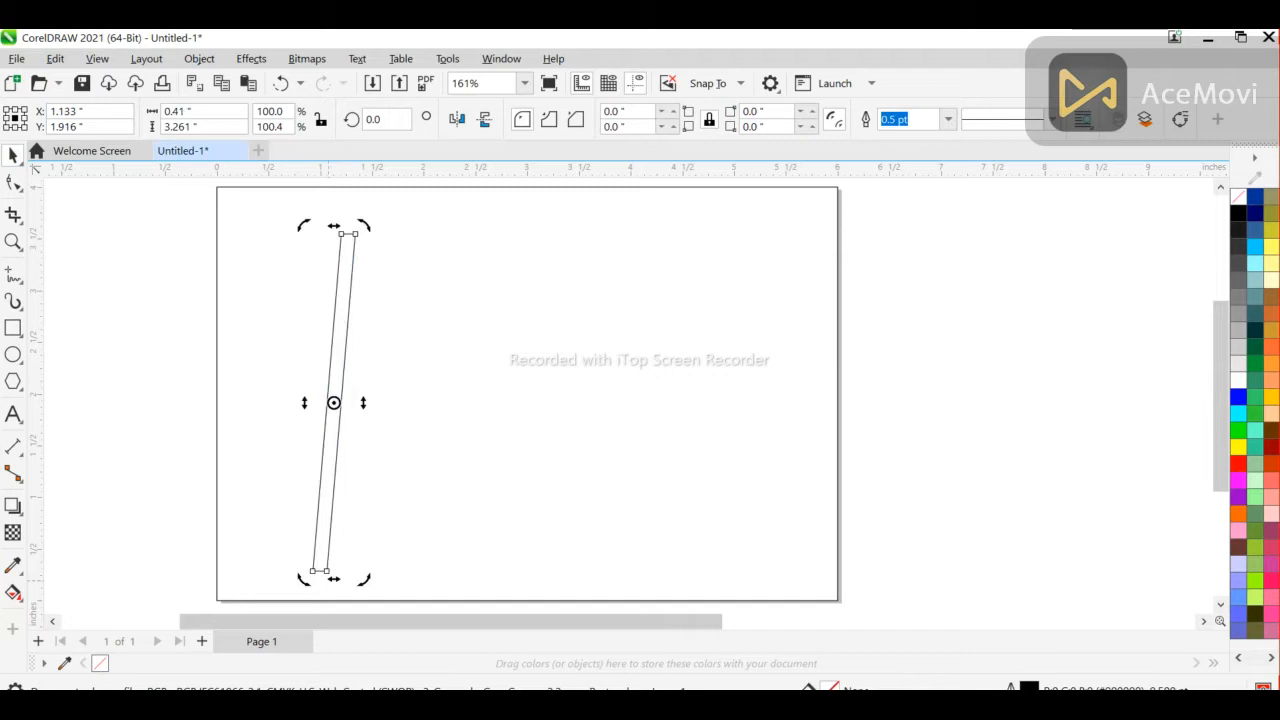
{"action": "left_click", "coordinate": [328, 432]}
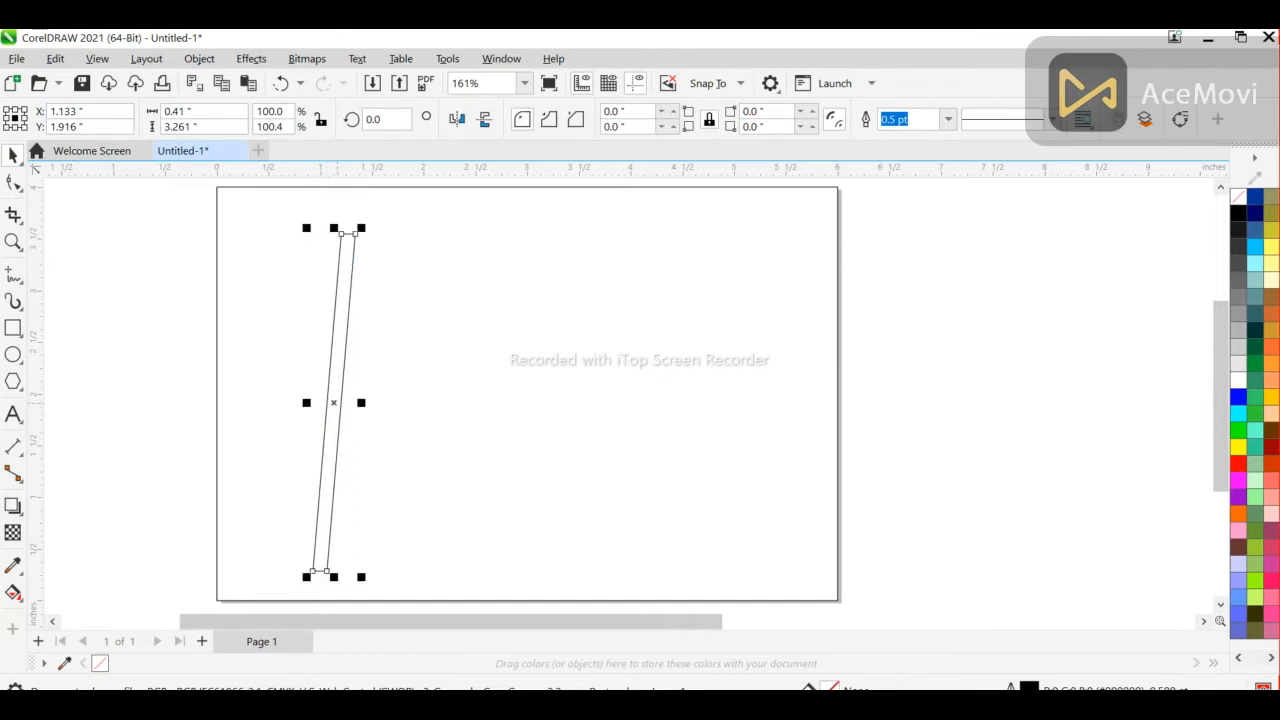
Place a copy of the slanted bar about 0.225 inch to its right and repeat the duplication to build an evenly spaced row of bars
{"action": "left_click_drag", "start_coordinate": [334, 402], "coordinate": [357, 402]}
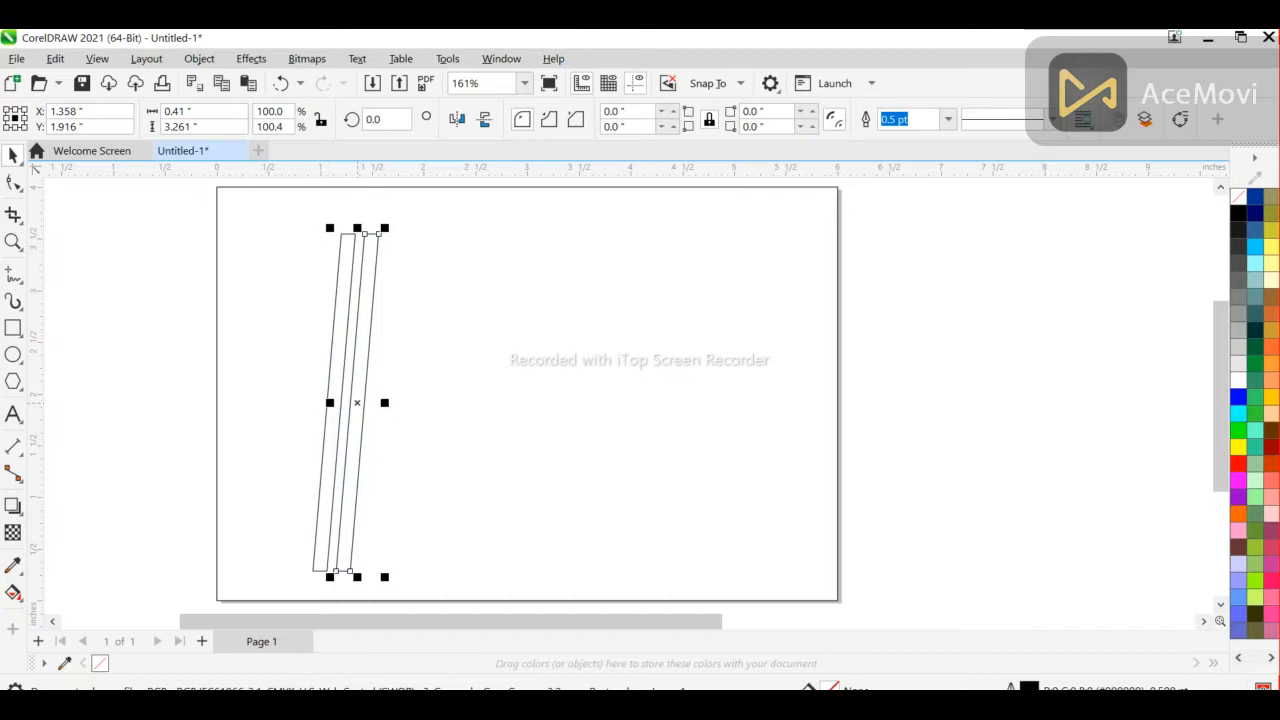
{"action": "key", "text": "ctrl+r"}
{"action": "key", "text": "ctrl+r"}
{"action": "key", "text": "ctrl+r"}
{"action": "key", "text": "ctrl+r"}
{"action": "key", "text": "ctrl+r"}
{"action": "key", "text": "ctrl+r"}
{"action": "key", "text": "ctrl+r"}
{"action": "key", "text": "ctrl+r"}
{"action": "key", "text": "ctrl+r"}
{"action": "key", "text": "ctrl+r"}
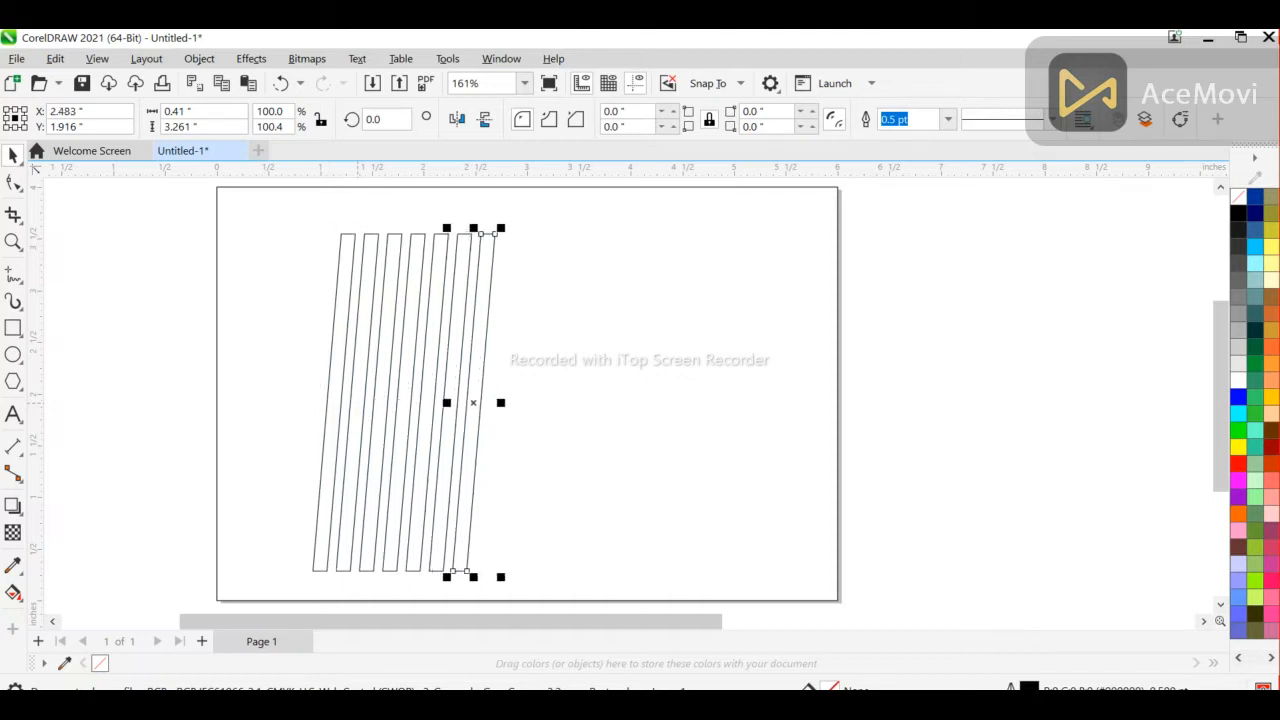
{"action": "key", "text": "ctrl+r"}
{"action": "key", "text": "ctrl+r"}
{"action": "key", "text": "ctrl+r"}
{"action": "key", "text": "ctrl+r"}
{"action": "key", "text": "ctrl+r"}
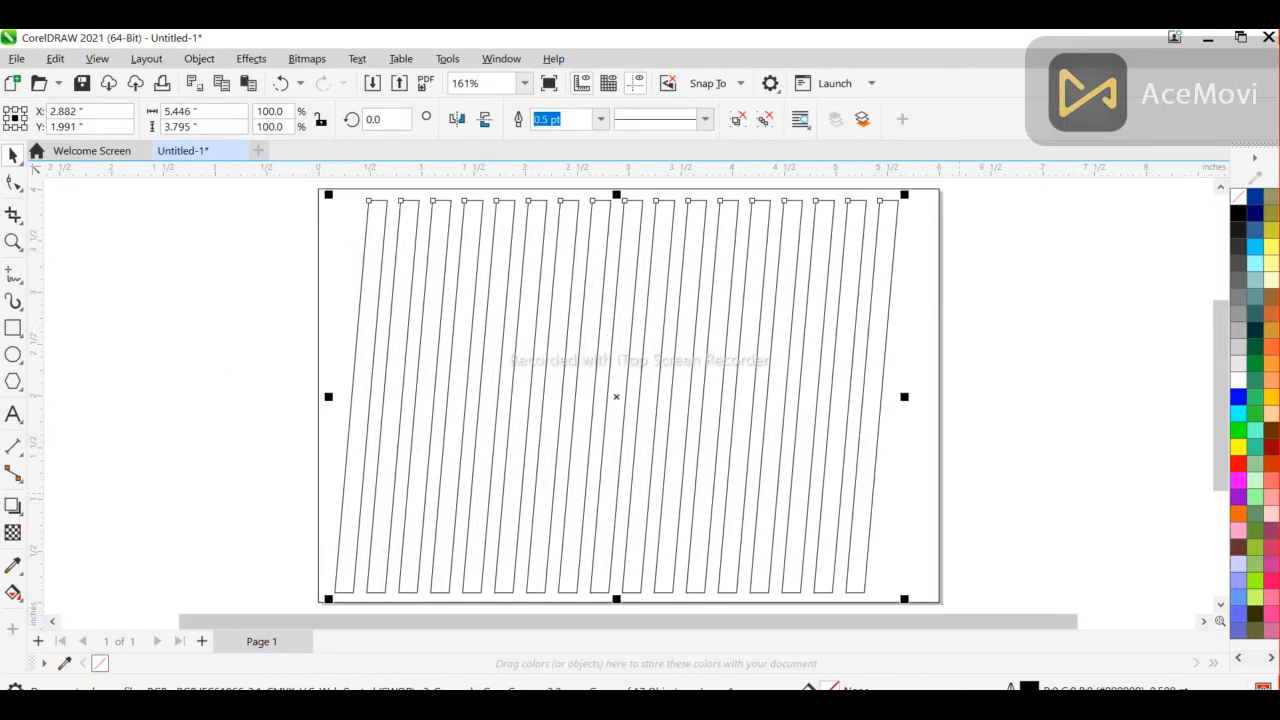
Mirror a copy of all the slanted bars horizontally and rotate it to about 203.4 degrees so both sets cross as a grid
{"action": "key", "text": "Escape"}
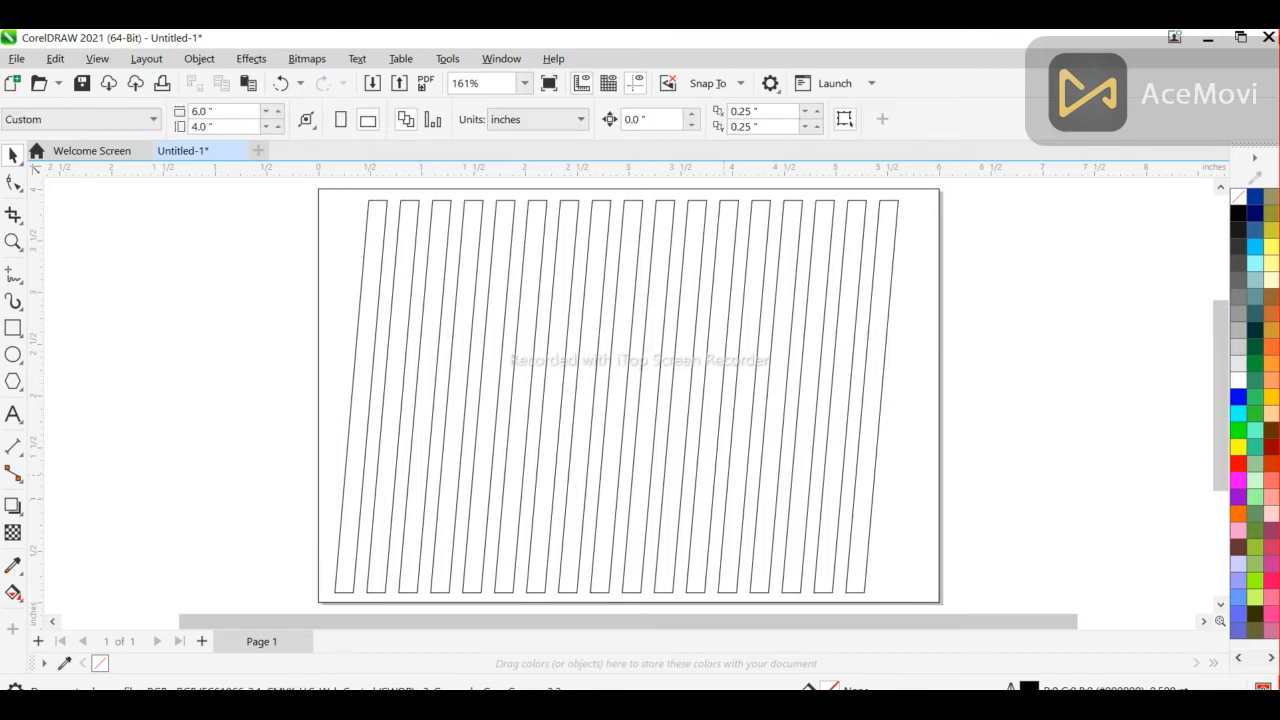
{"action": "key", "text": "ctrl+a"}
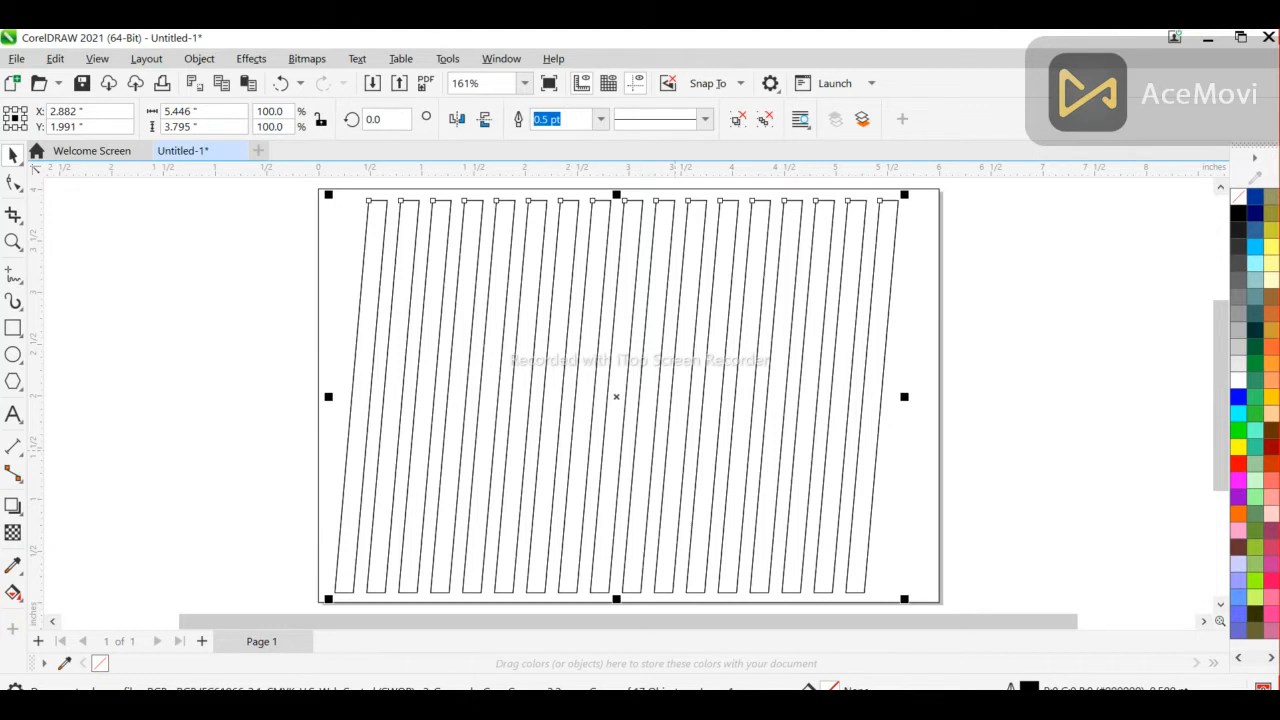
{"action": "left_click", "coordinate": [457, 118]}
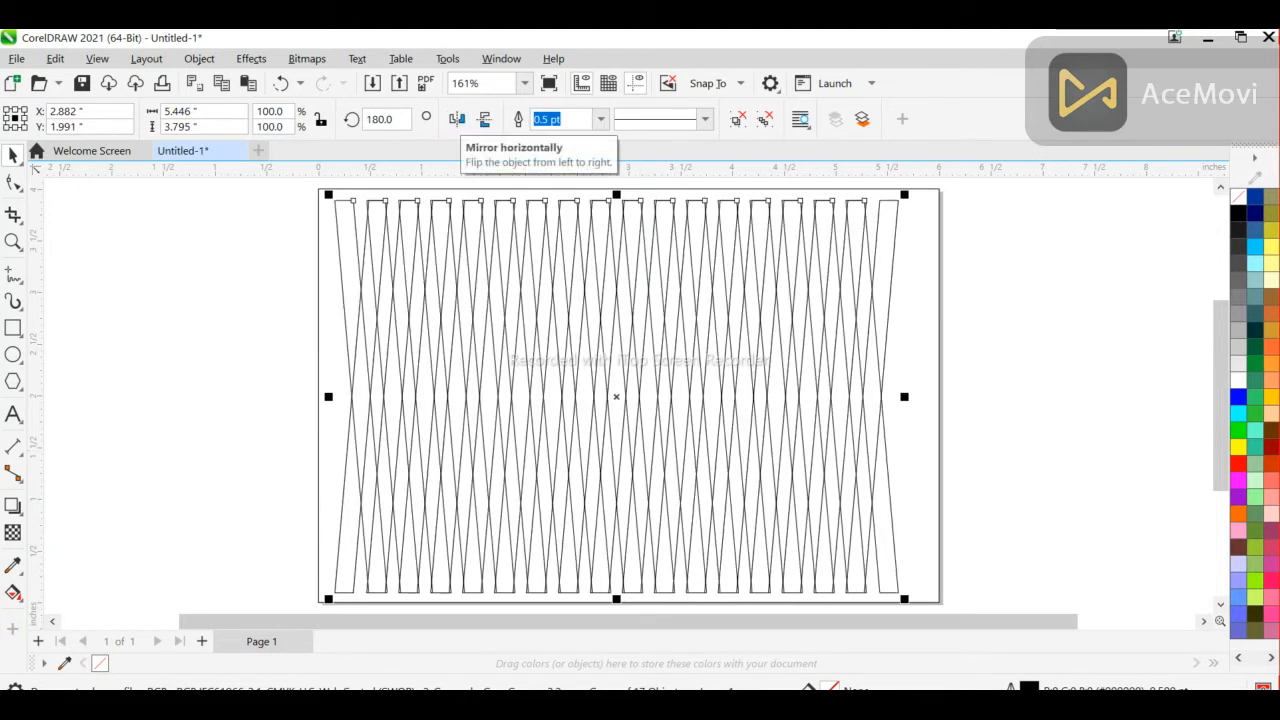
{"action": "left_click", "coordinate": [608, 392]}
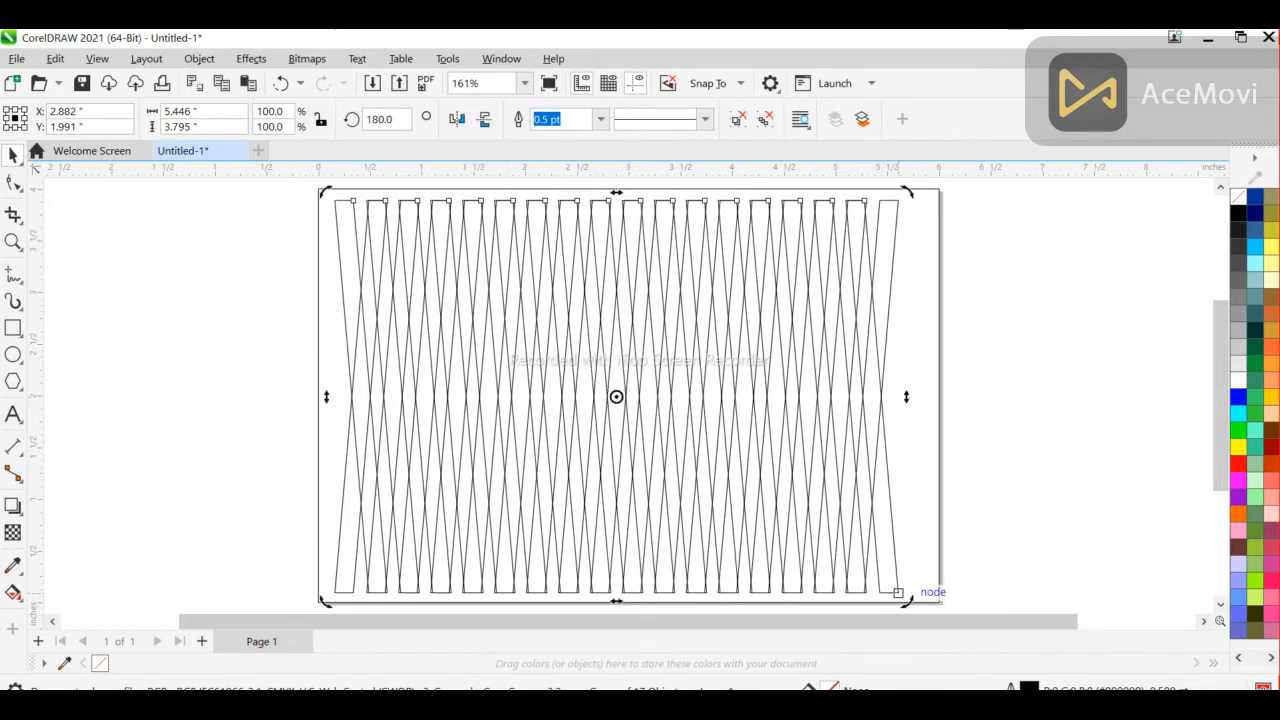
{"action": "mouse_move", "coordinate": [906, 598]}
{"action": "left_mouse_down"}
{"action": "mouse_move", "coordinate": [928, 561]}
{"action": "mouse_move", "coordinate": [842, 667]}
{"action": "mouse_move", "coordinate": [906, 598]}
{"action": "mouse_move", "coordinate": [957, 467]}
{"action": "left_mouse_up"}
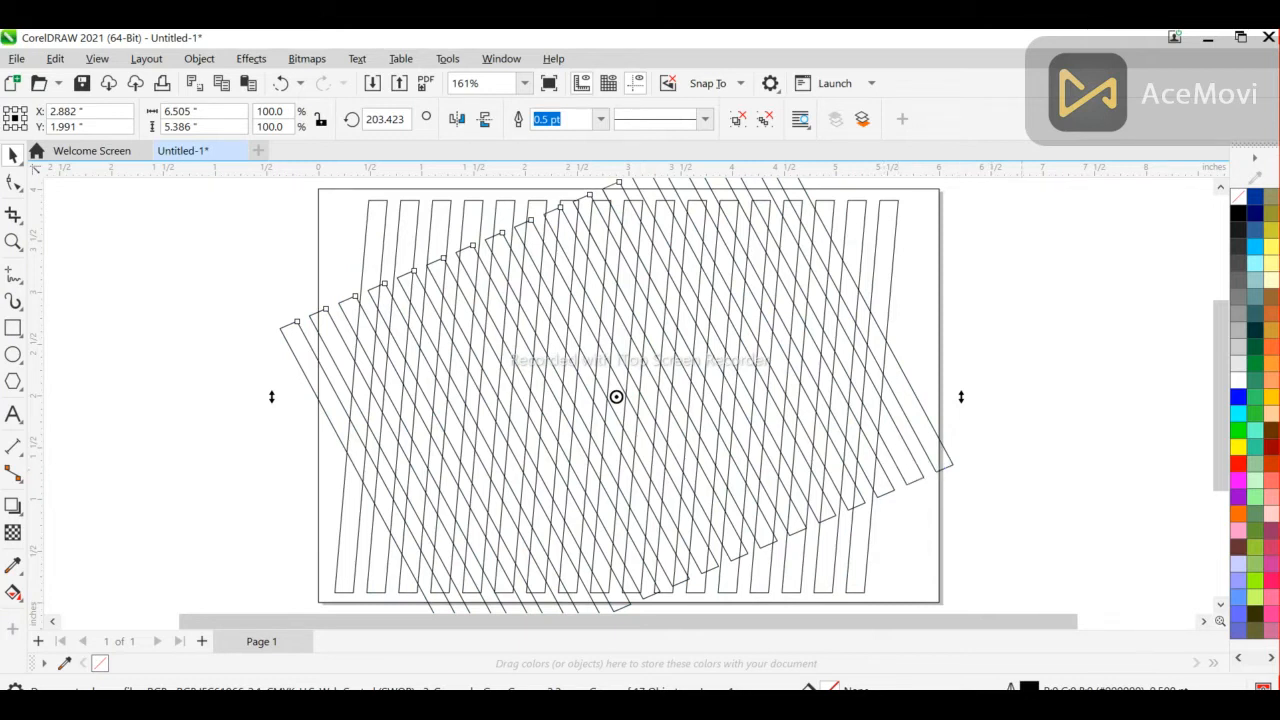
{"action": "key", "text": "ctrl+z"}
{"action": "key", "text": "Escape"}
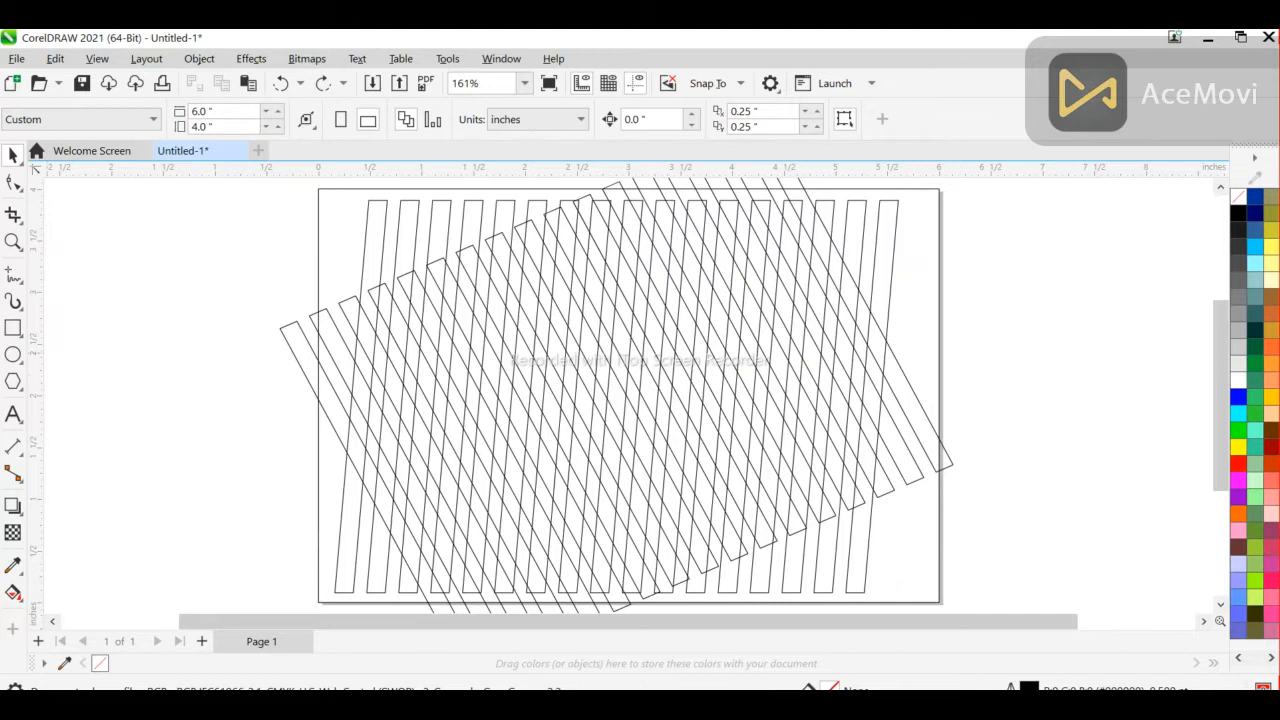
Draw a thin horizontal rectangle across the lower part of the grid and resize it to about 5.64 by 0.14 inches
{"action": "left_click", "coordinate": [13, 328]}
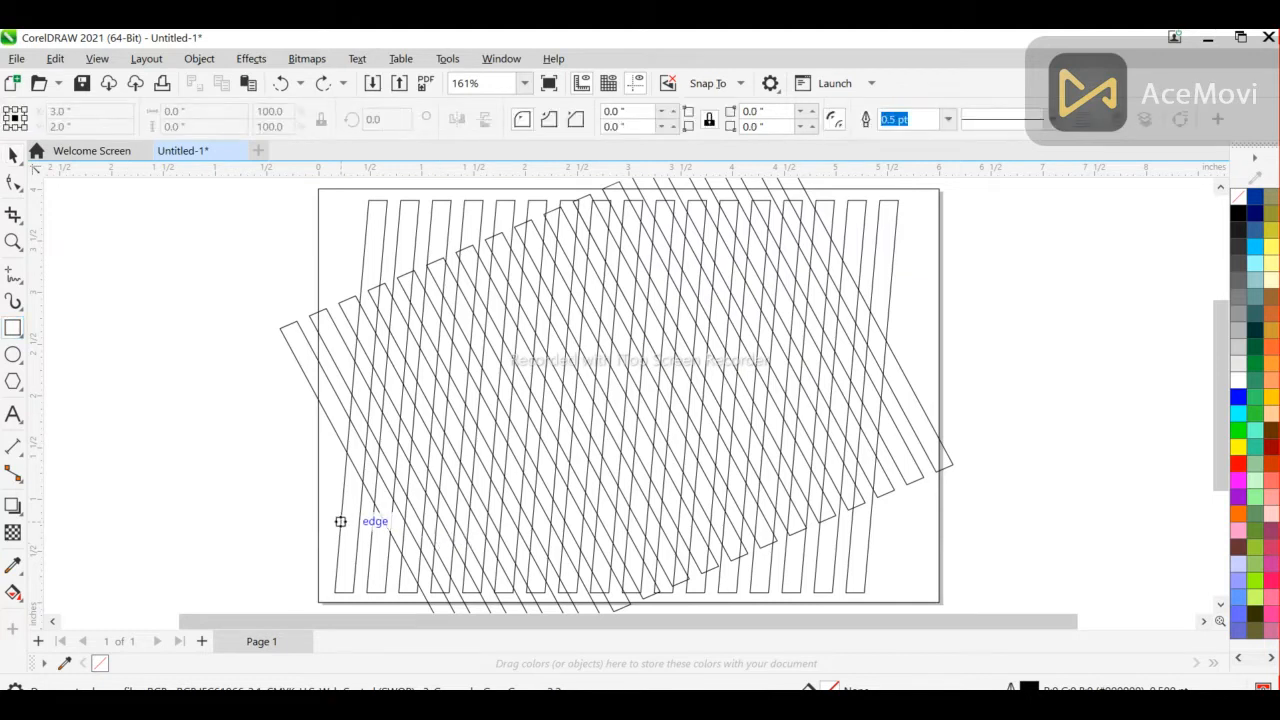
{"action": "mouse_move", "coordinate": [334, 517]}
{"action": "left_mouse_down"}
{"action": "mouse_move", "coordinate": [770, 566]}
{"action": "mouse_move", "coordinate": [918, 527]}
{"action": "left_mouse_up"}
{"action": "key", "text": "space"}
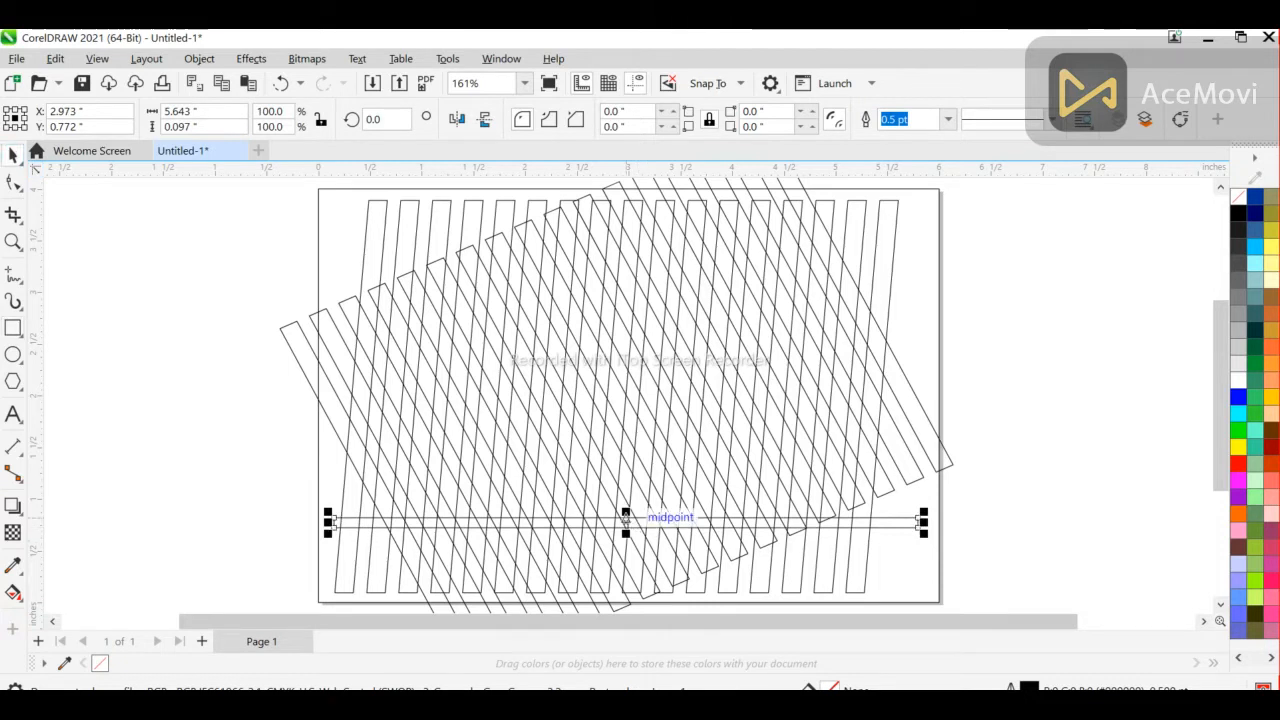
{"action": "mouse_move", "coordinate": [626, 518]}
{"action": "left_mouse_down"}
{"action": "mouse_move", "coordinate": [625, 506]}
{"action": "mouse_move", "coordinate": [623, 520]}
{"action": "left_mouse_up"}
{"action": "scroll", "coordinate": [625, 507], "scroll_direction": "up", "scroll_amount": 3}
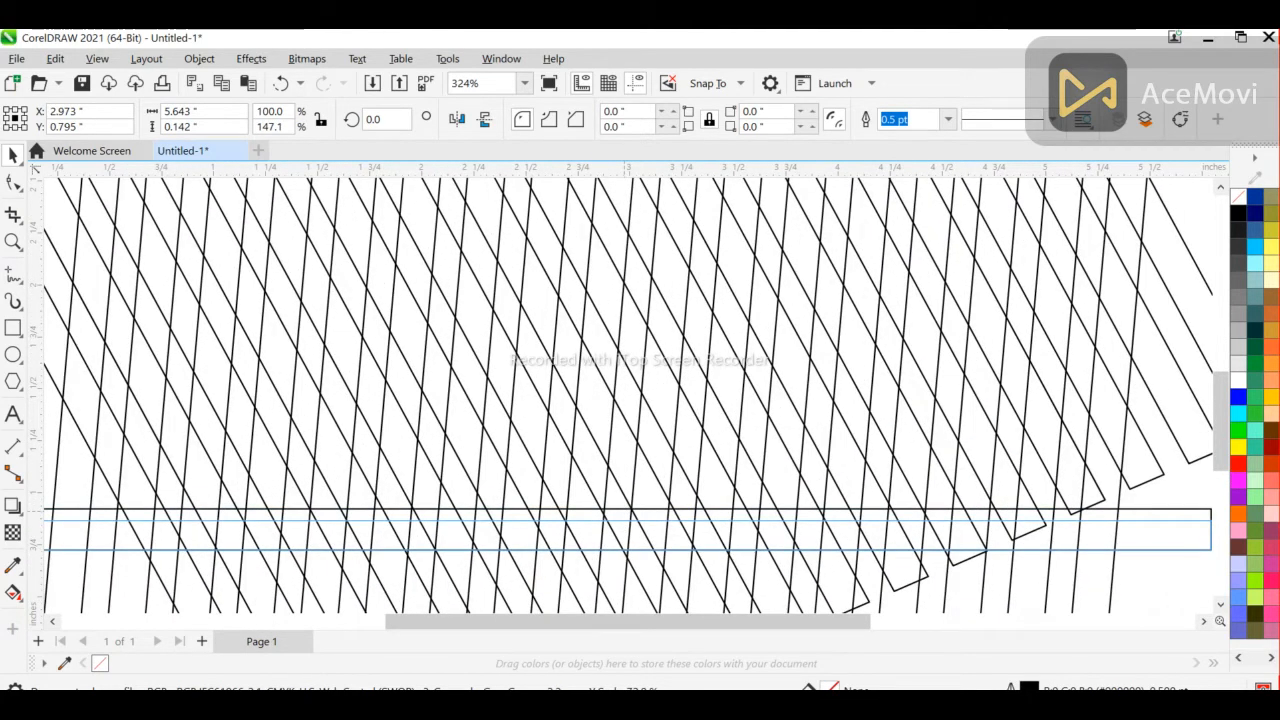
{"action": "scroll", "coordinate": [623, 520], "scroll_direction": "down", "scroll_amount": 3}
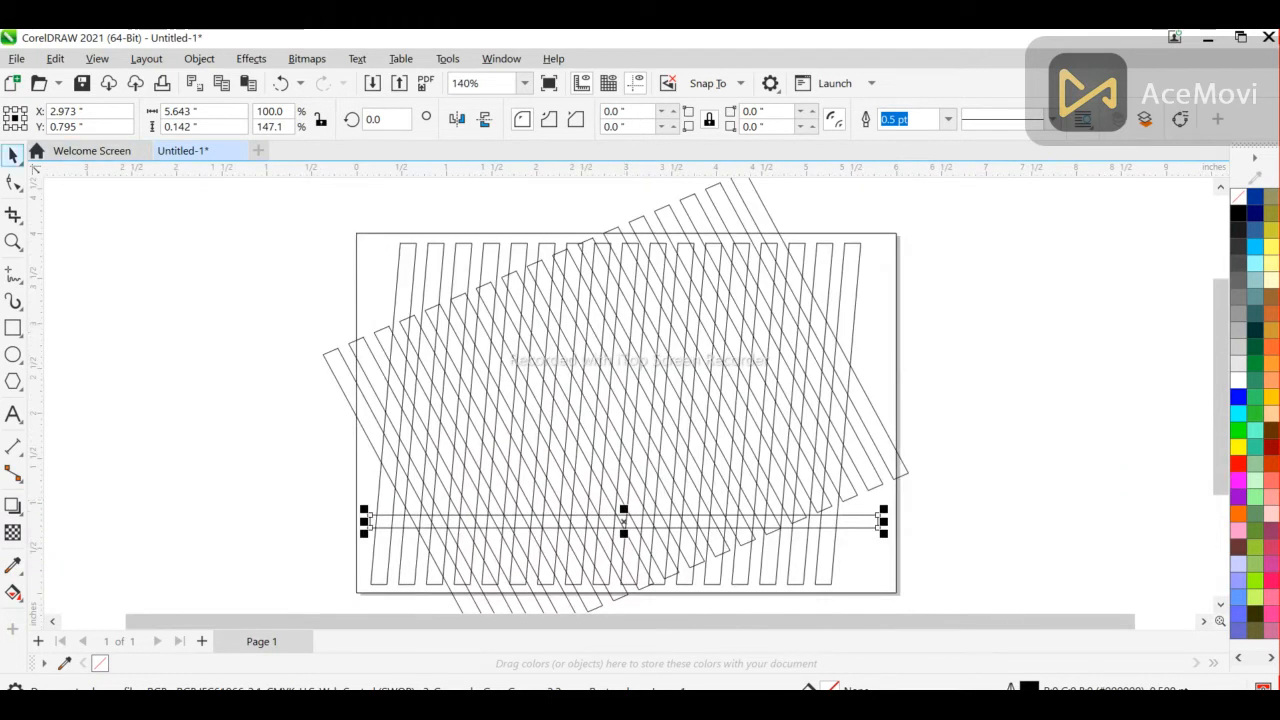
{"action": "left_click", "coordinate": [132, 286]}
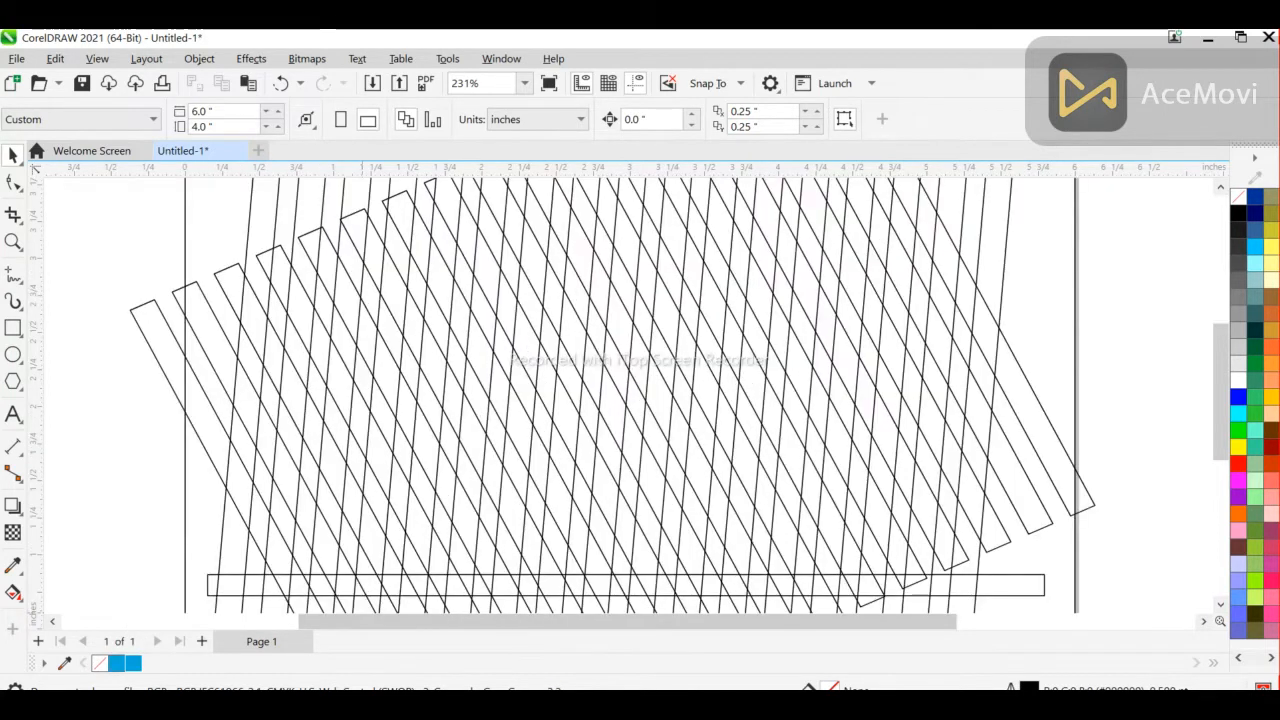
Set the Smart Fill colour to the blue C77 M15 Y3 K0 sampled from the document's colour swatches
{"action": "left_click", "coordinate": [13, 592]}
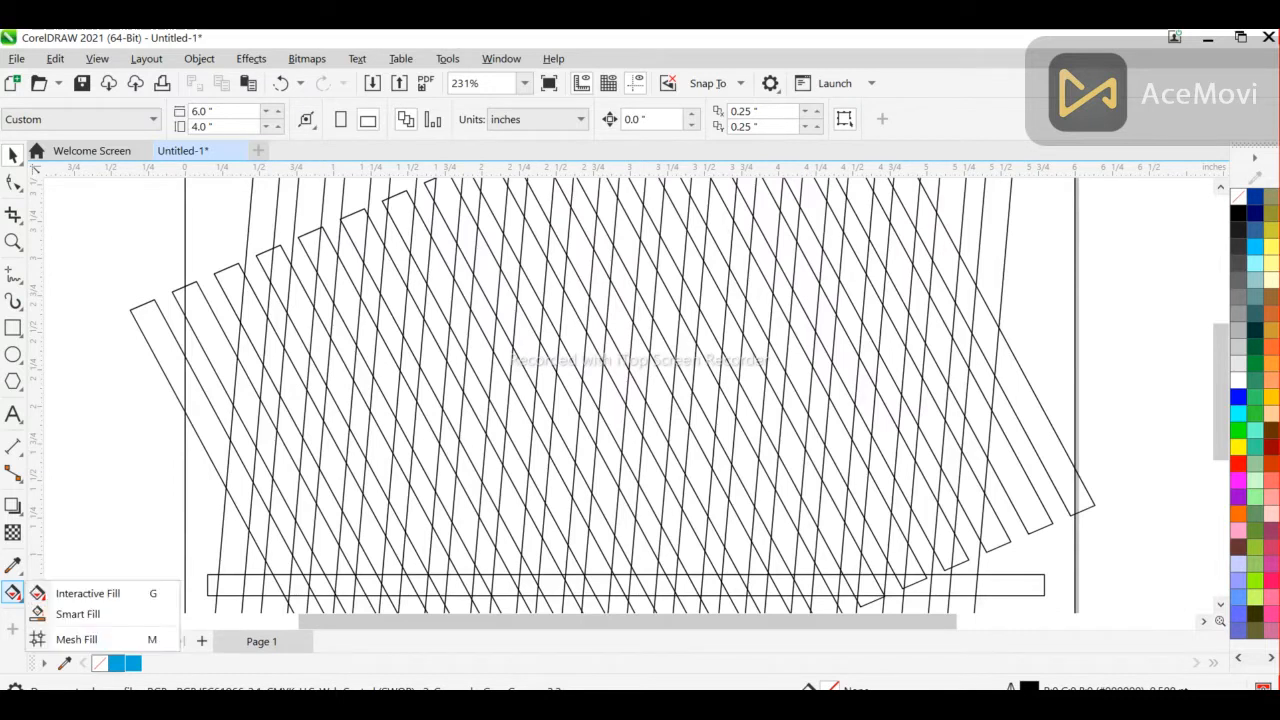
{"action": "left_click", "coordinate": [78, 614]}
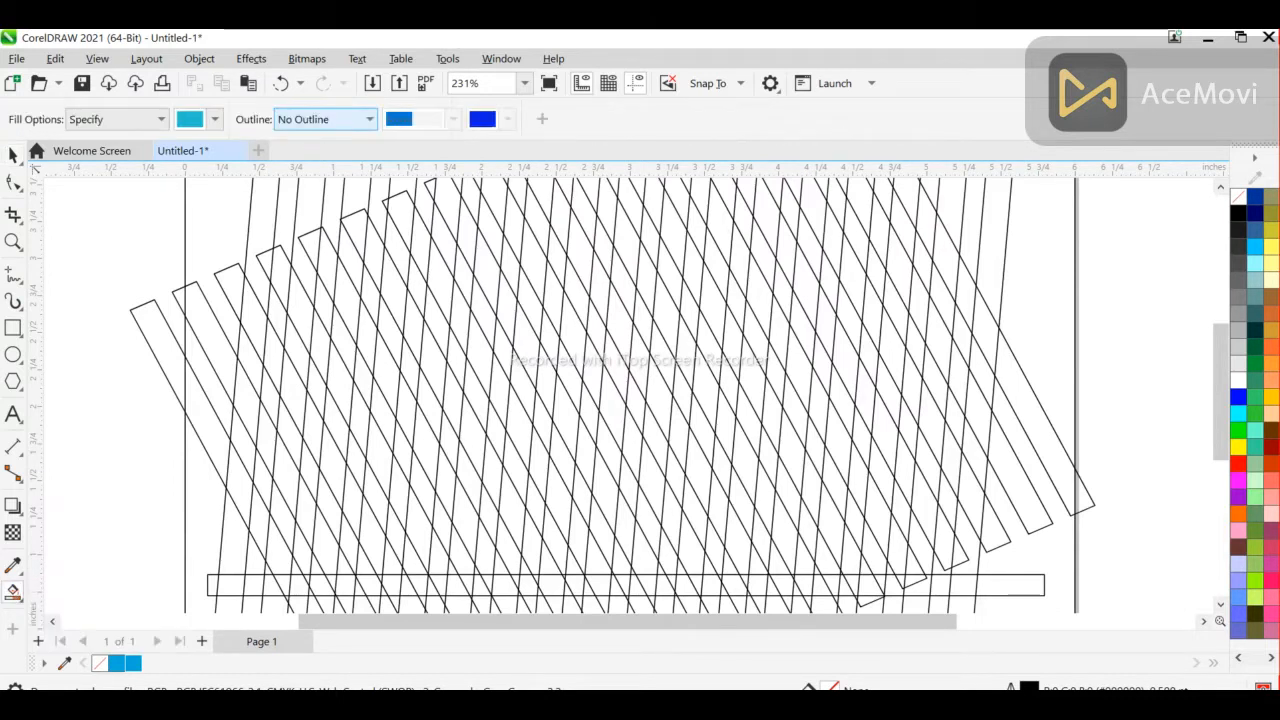
{"action": "left_click", "coordinate": [214, 119]}
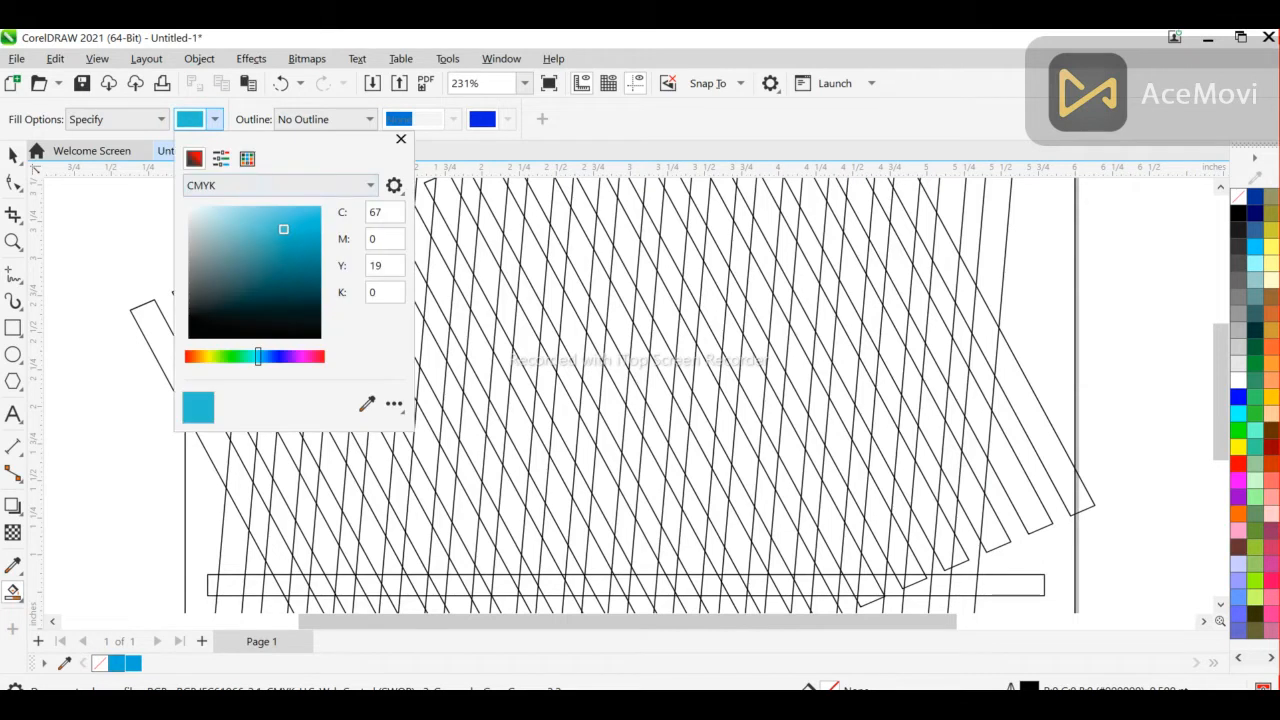
{"action": "left_click", "coordinate": [367, 403]}
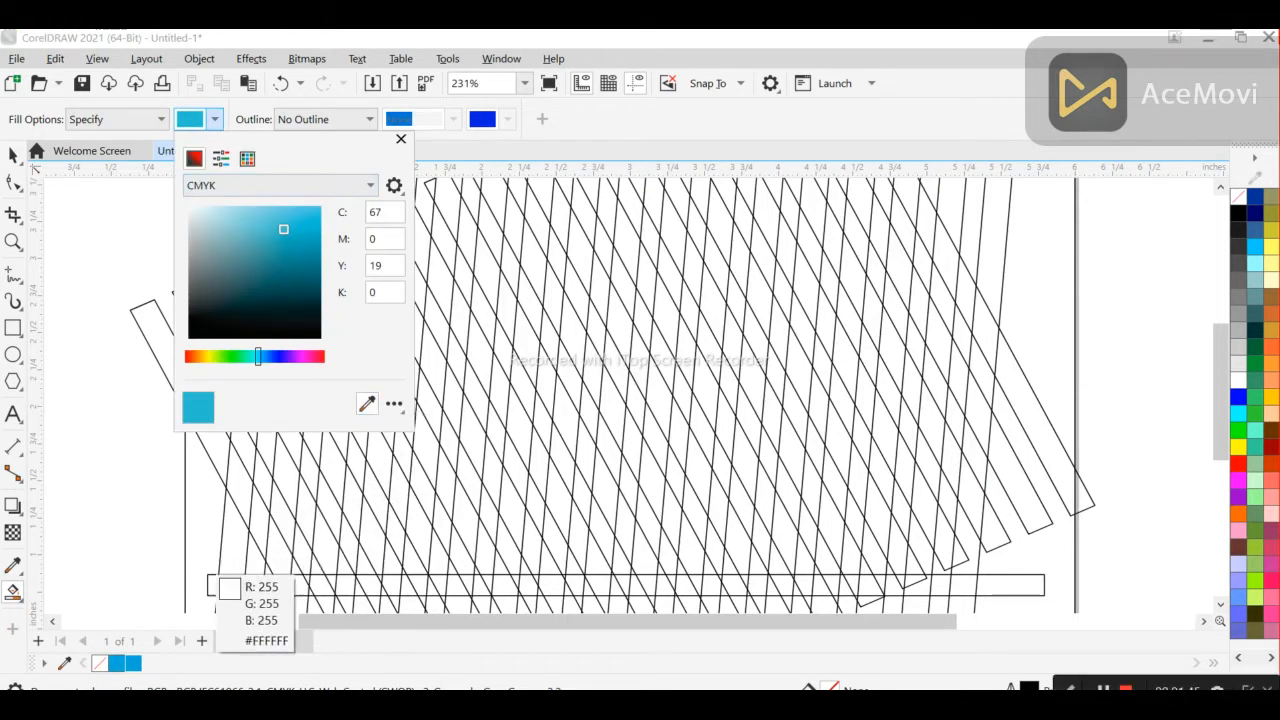
{"action": "left_click", "coordinate": [133, 663]}
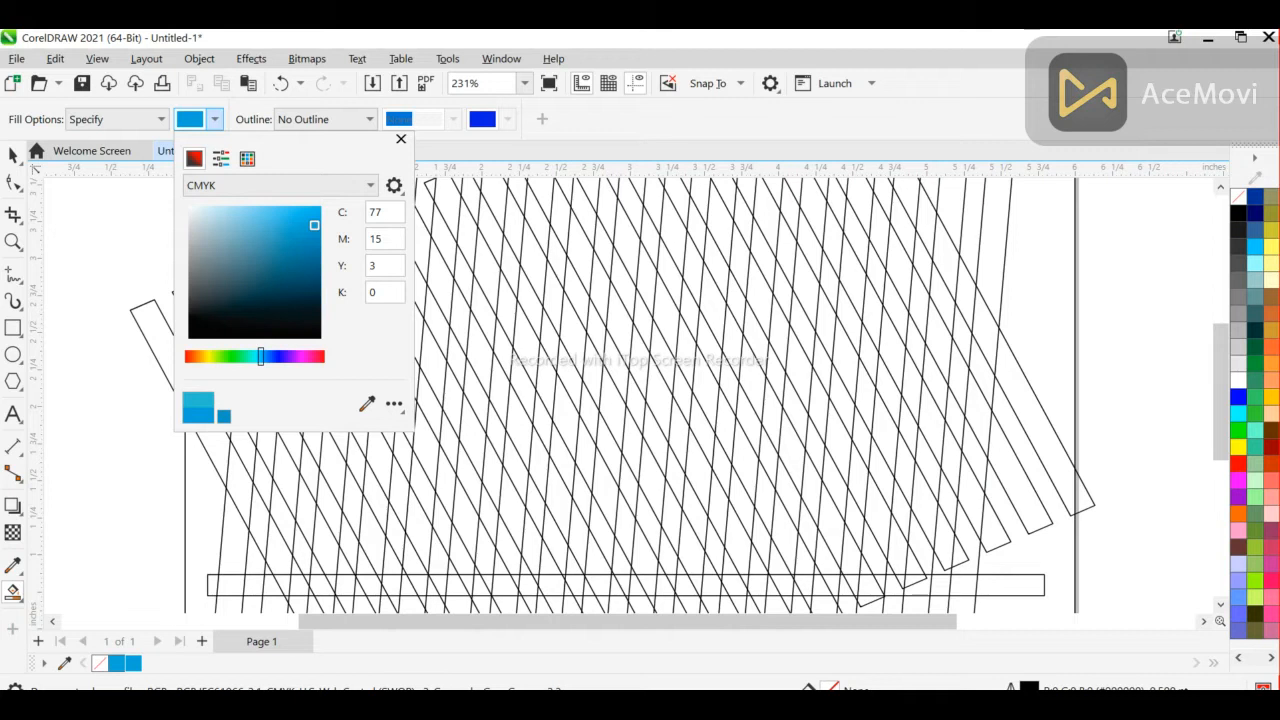
{"action": "key", "text": "Escape"}
Smart-fill the segments of one slanted bar in blue from the horizontal bar up to the letter's peak, removing the excess segment above it
{"action": "left_click", "coordinate": [462, 585]}
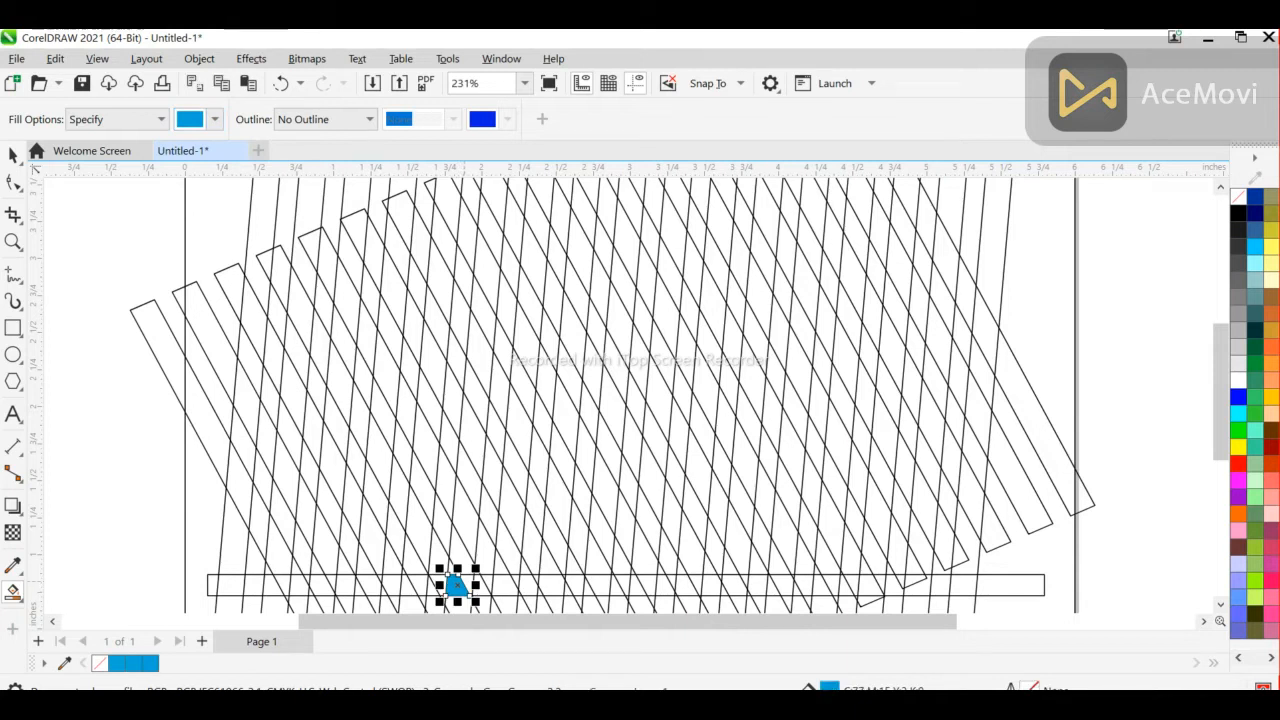
{"action": "left_click", "coordinate": [458, 545]}
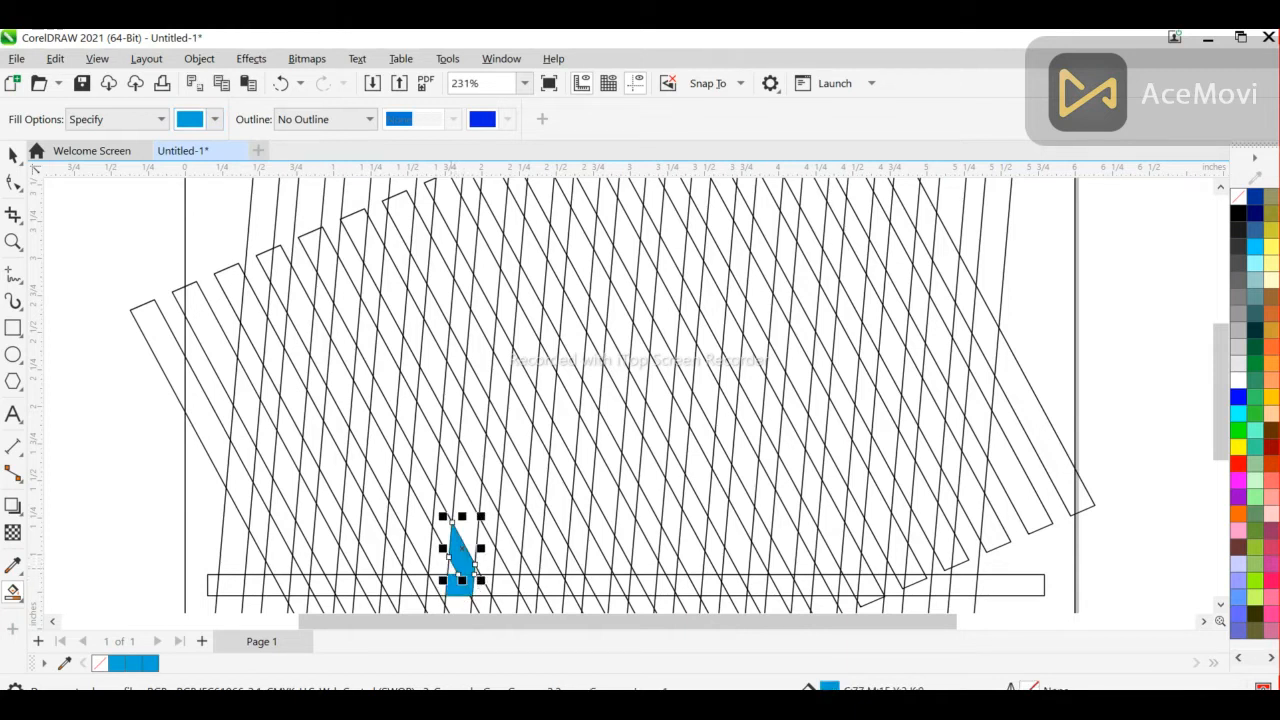
{"action": "left_click", "coordinate": [452, 566]}
{"action": "left_click", "coordinate": [465, 519]}
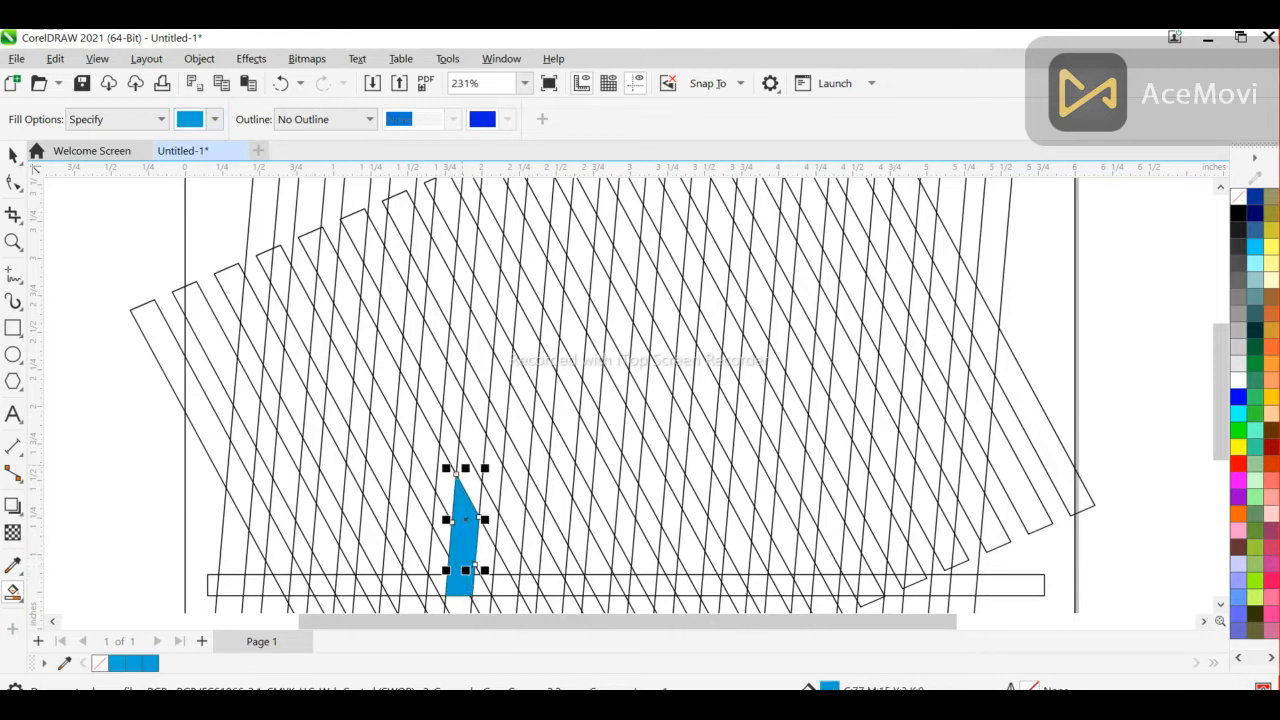
{"action": "left_click", "coordinate": [466, 478]}
{"action": "left_click", "coordinate": [472, 436]}
{"action": "left_click", "coordinate": [476, 398]}
{"action": "left_click", "coordinate": [479, 354]}
{"action": "left_click", "coordinate": [482, 318]}
{"action": "left_click", "coordinate": [486, 270]}
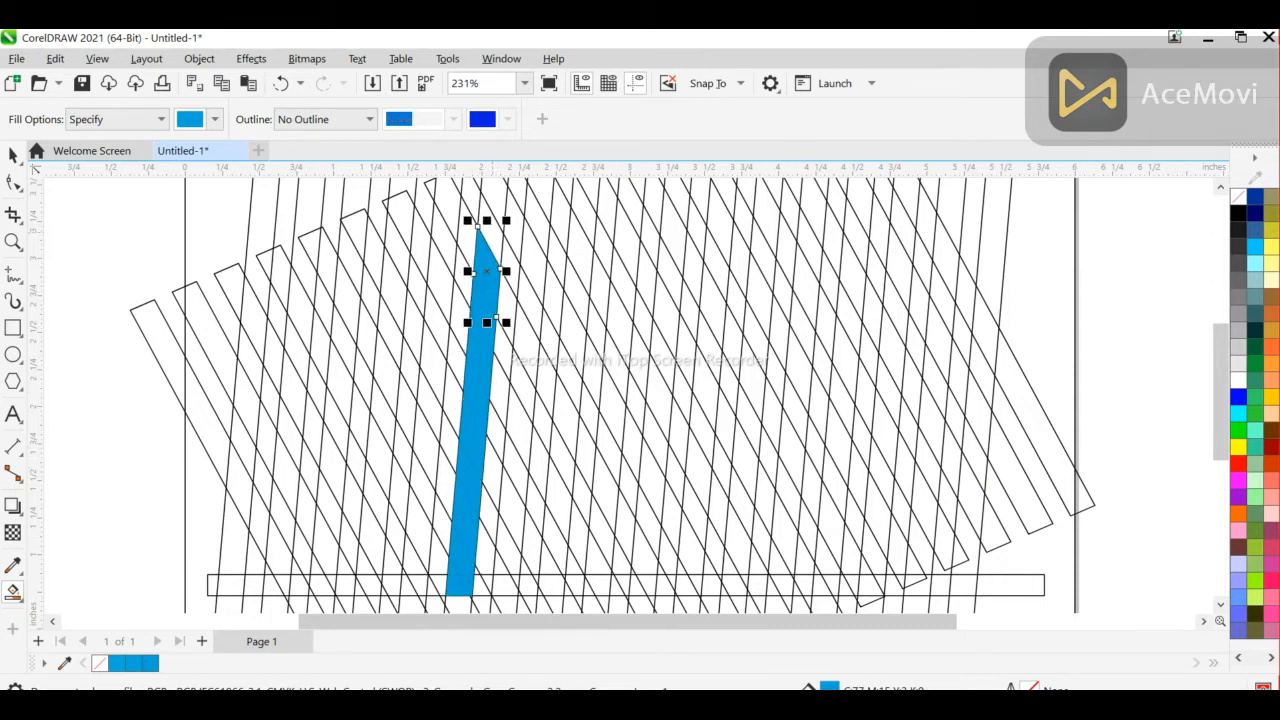
{"action": "left_click", "coordinate": [490, 231]}
{"action": "left_click", "coordinate": [494, 196]}
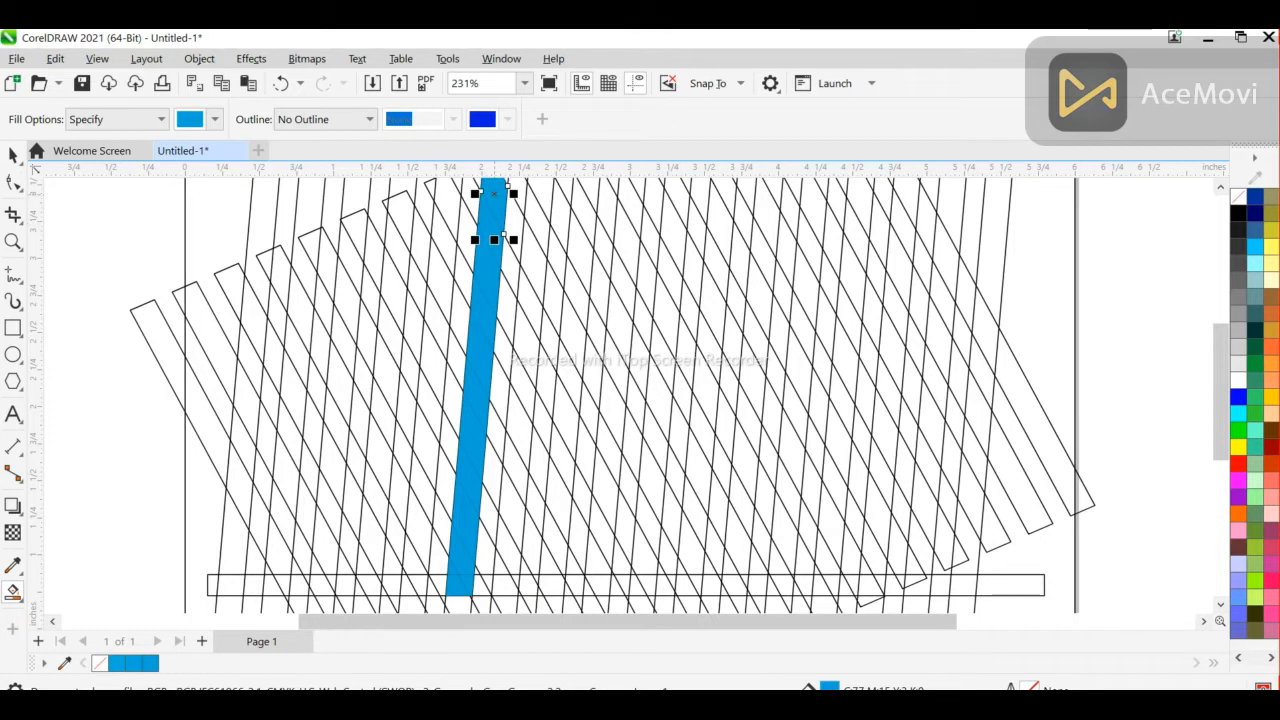
{"action": "scroll", "coordinate": [494, 196], "scroll_direction": "up", "scroll_amount": 1}
{"action": "left_click", "coordinate": [488, 215]}
{"action": "scroll", "coordinate": [628, 395], "scroll_direction": "down", "scroll_amount": 1}
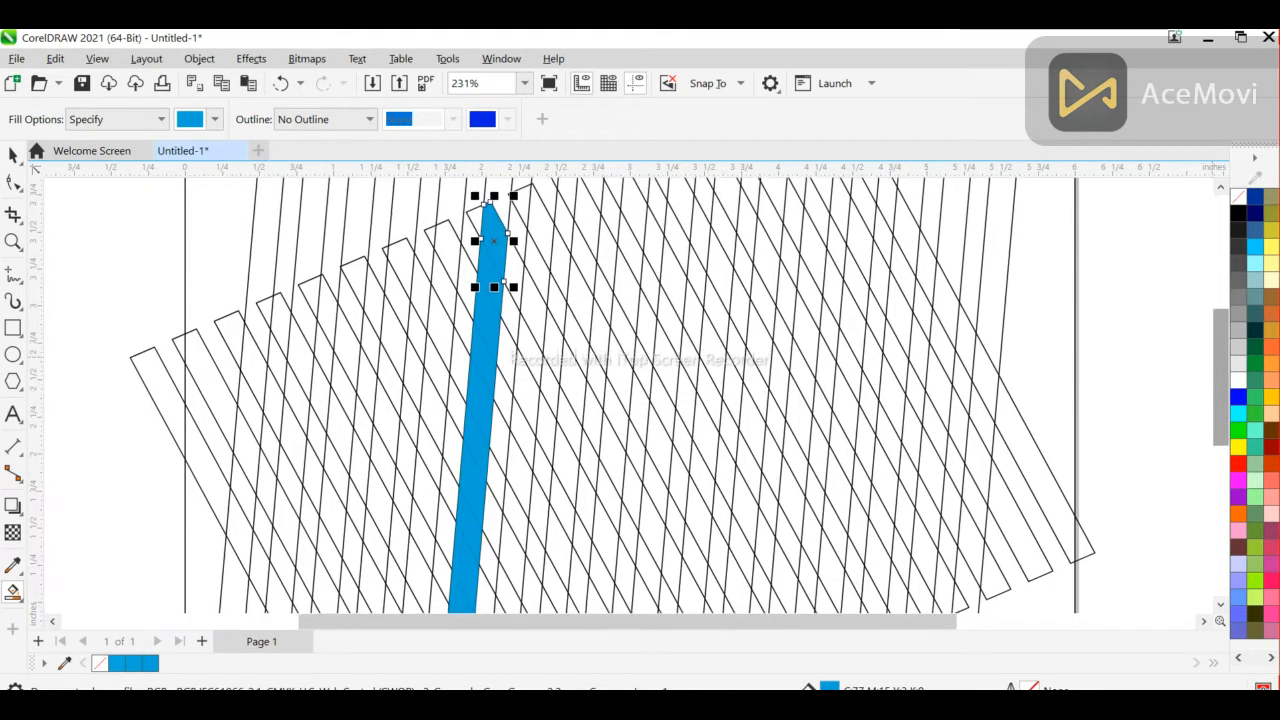
{"action": "key", "text": "ctrl+z"}
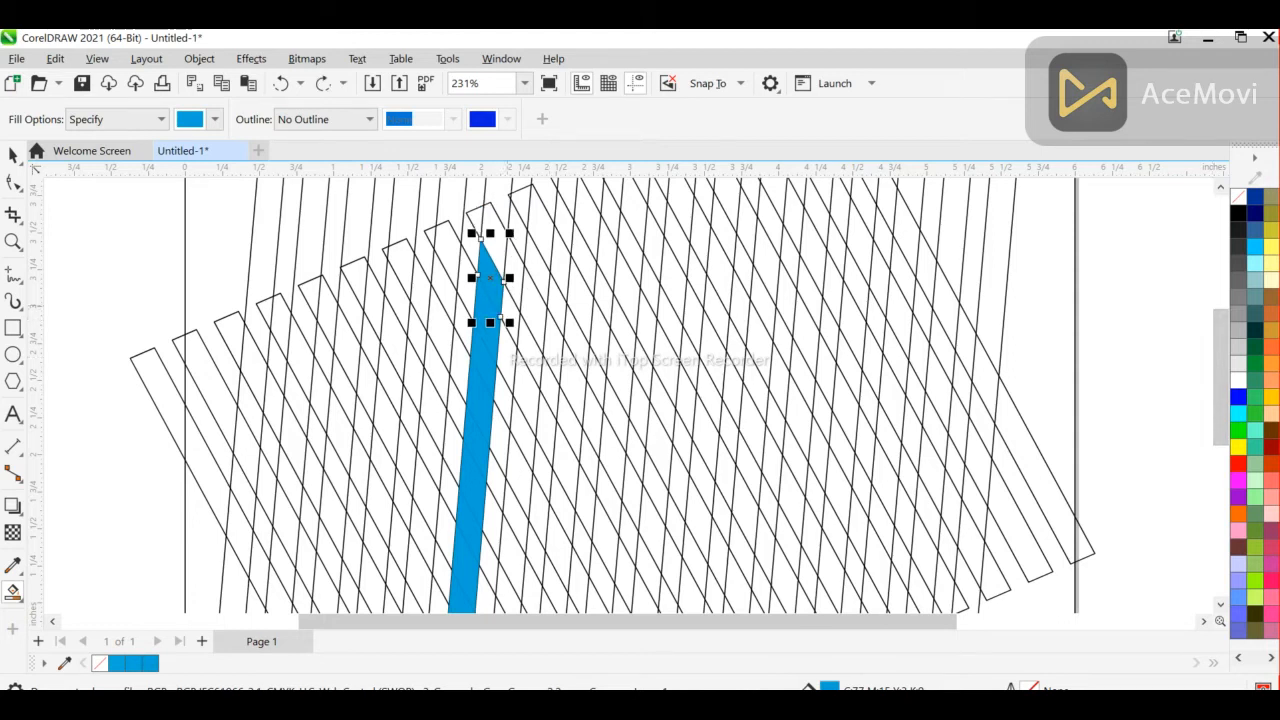
Fill the short diagonal stroke running down and to the right from the peak of the first blue bar
{"action": "left_click", "coordinate": [508, 308]}
{"action": "left_click", "coordinate": [530, 348]}
{"action": "left_click", "coordinate": [552, 384]}
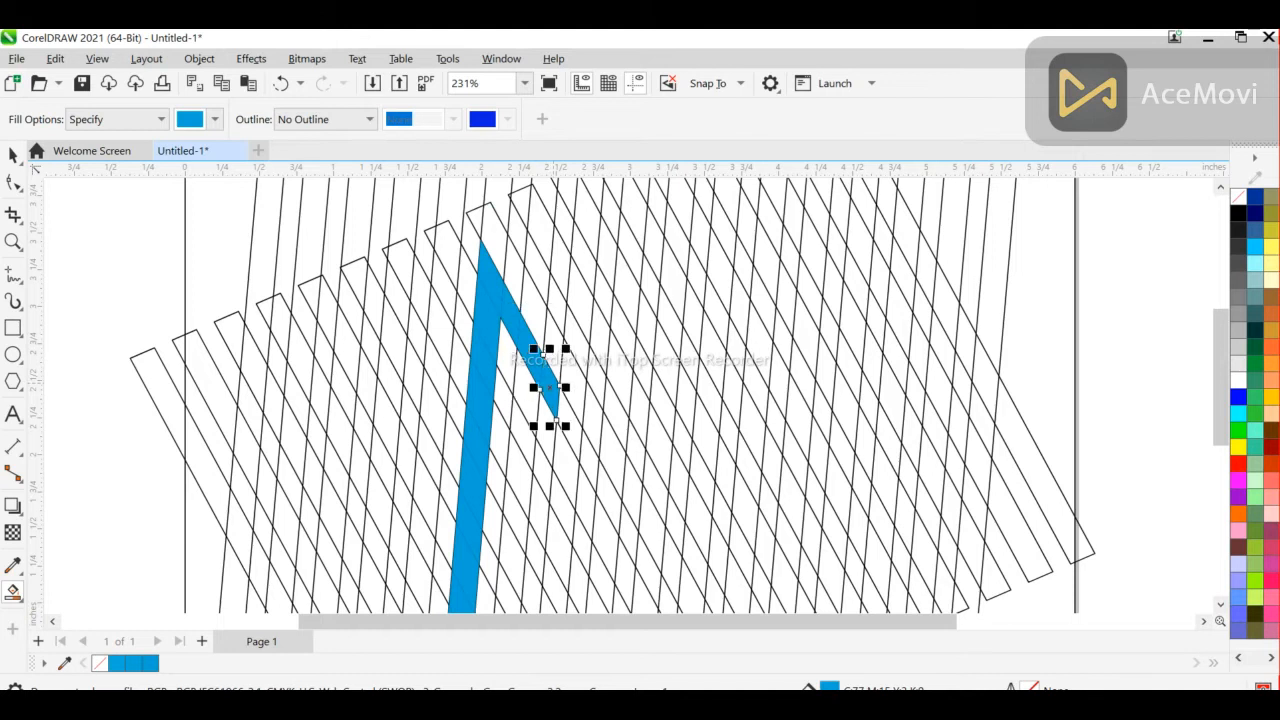
Fill the segments of the slanted bar that runs from the short diagonal's end down to the horizontal bar
{"action": "scroll", "coordinate": [556, 421], "scroll_direction": "down", "scroll_amount": 1}
{"action": "left_click", "coordinate": [601, 305]}
{"action": "left_click", "coordinate": [598, 338]}
{"action": "left_click", "coordinate": [597, 385]}
{"action": "left_click", "coordinate": [596, 430]}
{"action": "left_click", "coordinate": [593, 462]}
{"action": "left_click", "coordinate": [590, 508]}
{"action": "left_click", "coordinate": [586, 502]}
{"action": "left_click", "coordinate": [579, 525]}
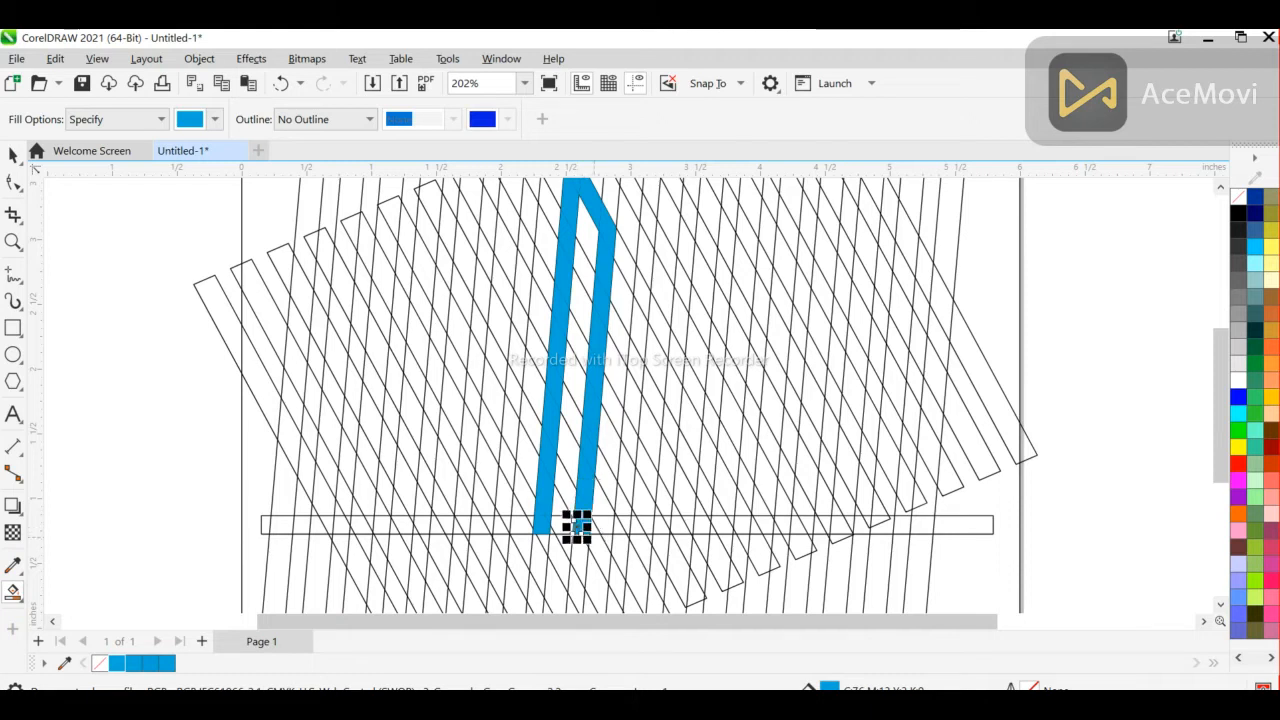
Fill the horizontal bar's segments between the second blue stroke and the next slanted bar to its right
{"action": "left_click", "coordinate": [593, 524]}
{"action": "left_click", "coordinate": [602, 522]}
{"action": "left_click", "coordinate": [612, 523]}
{"action": "left_click", "coordinate": [619, 523]}
Fill the third slanted bar upward from the blue base segment toward the second peak
{"action": "left_click", "coordinate": [621, 496]}
{"action": "left_click", "coordinate": [628, 488]}
{"action": "left_click", "coordinate": [633, 455]}
{"action": "left_click", "coordinate": [637, 425]}
{"action": "left_click", "coordinate": [641, 395]}
{"action": "left_click", "coordinate": [645, 330]}
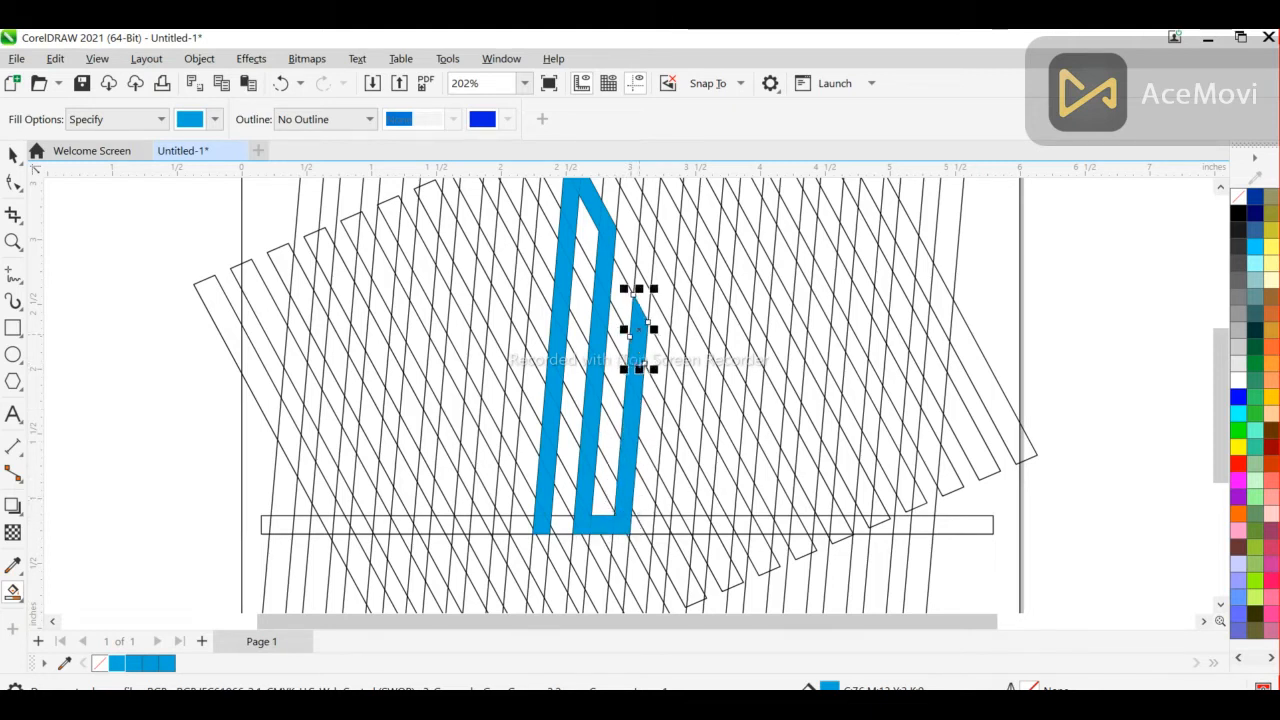
Fill the second peak and the long diagonal stroke from it down and right to the horizontal bar
{"action": "left_click", "coordinate": [640, 278]}
{"action": "left_click", "coordinate": [662, 318]}
{"action": "left_click", "coordinate": [678, 356]}
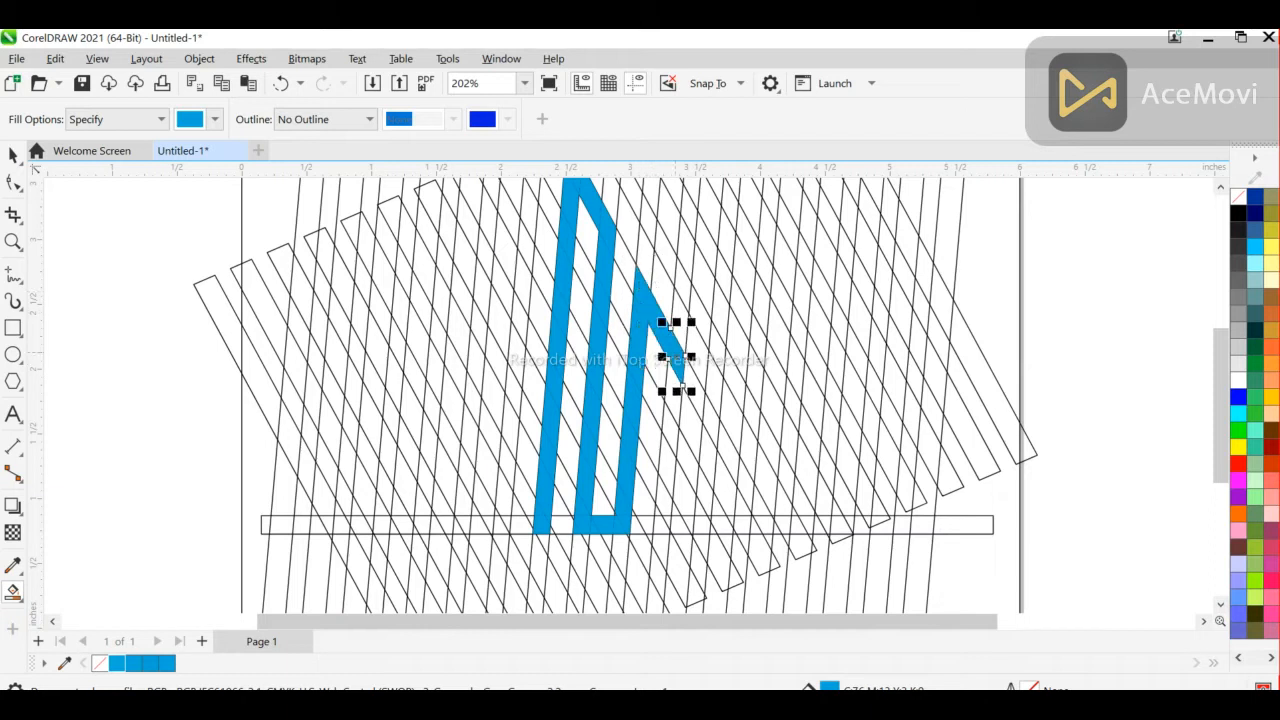
{"action": "left_click", "coordinate": [699, 405]}
{"action": "left_click", "coordinate": [715, 440]}
{"action": "left_click", "coordinate": [732, 470]}
{"action": "left_click", "coordinate": [750, 505]}
{"action": "left_click", "coordinate": [750, 500]}
{"action": "left_click", "coordinate": [763, 521]}
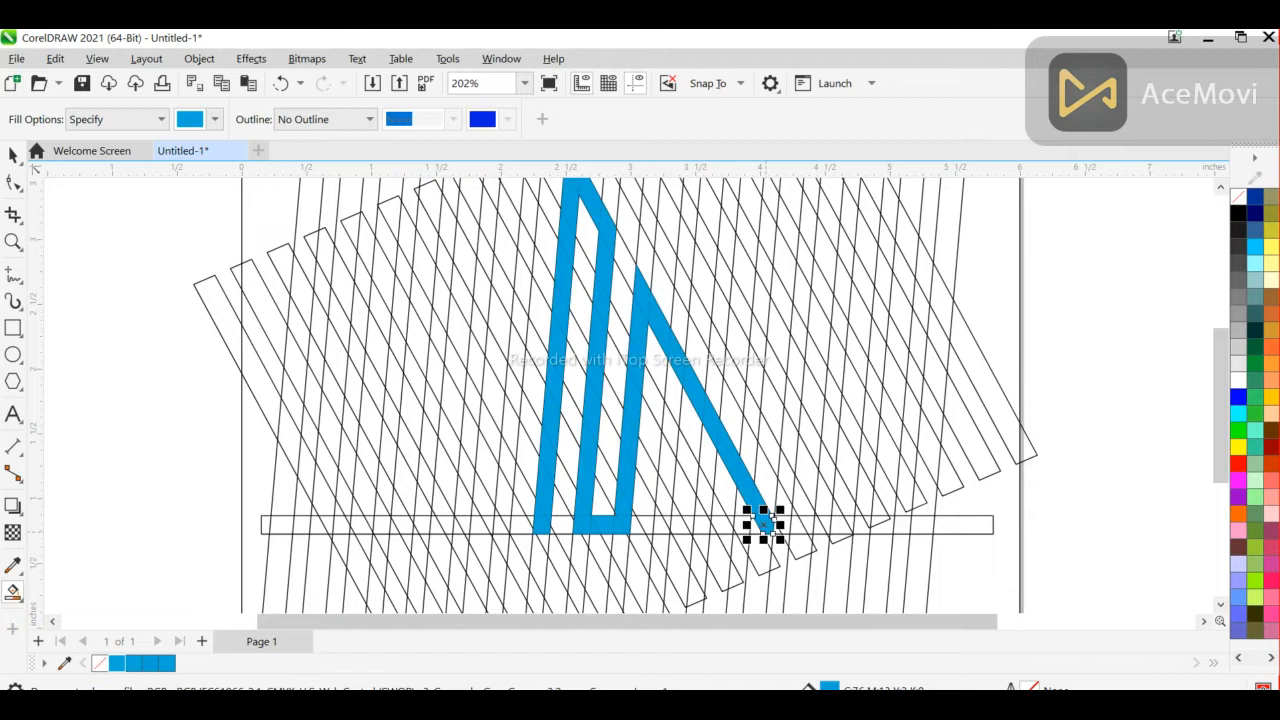
Fill the horizontal bar's segments leftward from the lower end of the long diagonal stroke
{"action": "left_click", "coordinate": [742, 520]}
{"action": "left_click", "coordinate": [753, 519]}
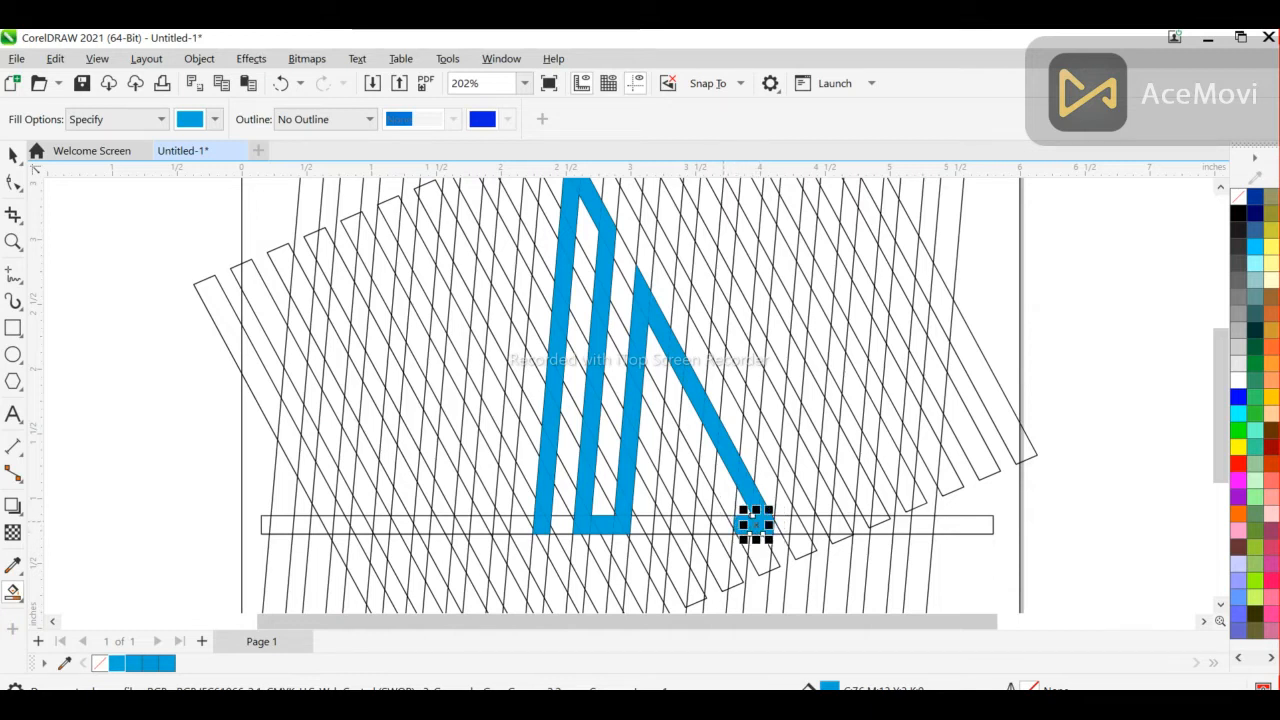
{"action": "left_click", "coordinate": [722, 520]}
Fill the inner diagonal bar upward from the new base segment to form a third, smaller peak
{"action": "left_click", "coordinate": [720, 505]}
{"action": "left_click", "coordinate": [701, 490]}
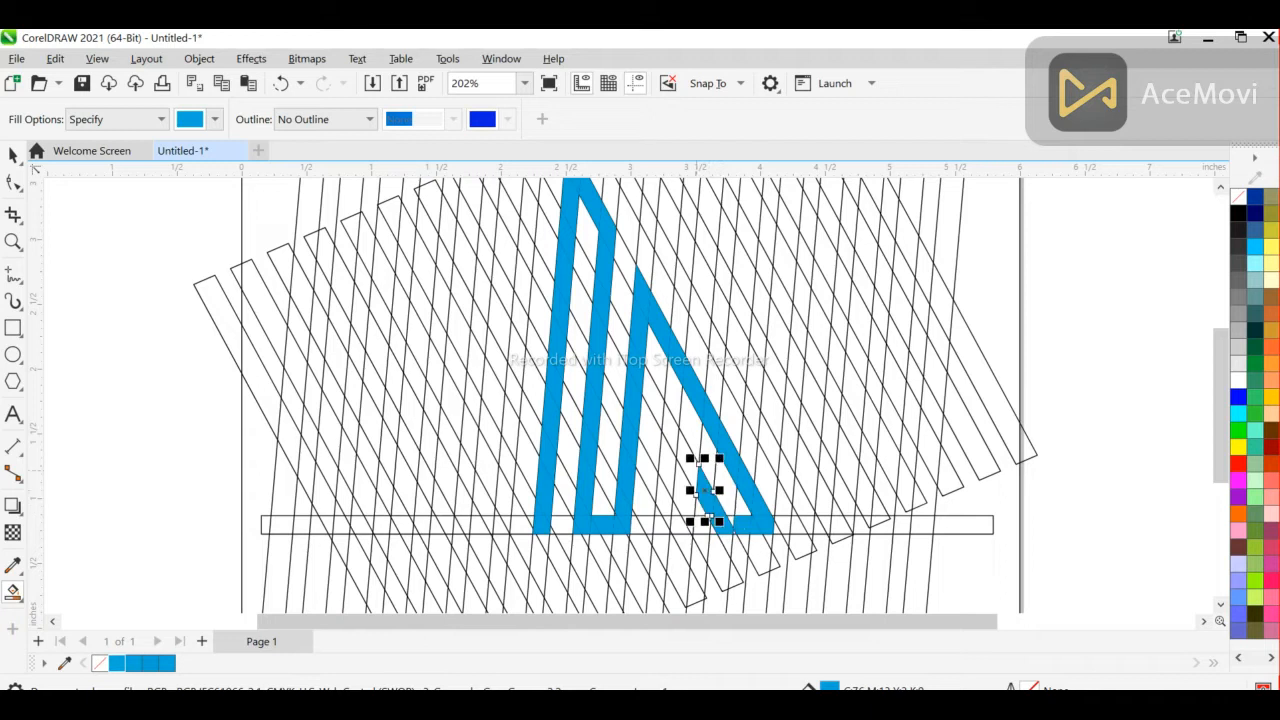
{"action": "left_click", "coordinate": [687, 461]}
{"action": "left_click", "coordinate": [670, 428]}
Fill the short slanted bar from the inner peak down through the horizontal bar, plus the gap left in the base segment
{"action": "left_click", "coordinate": [667, 466]}
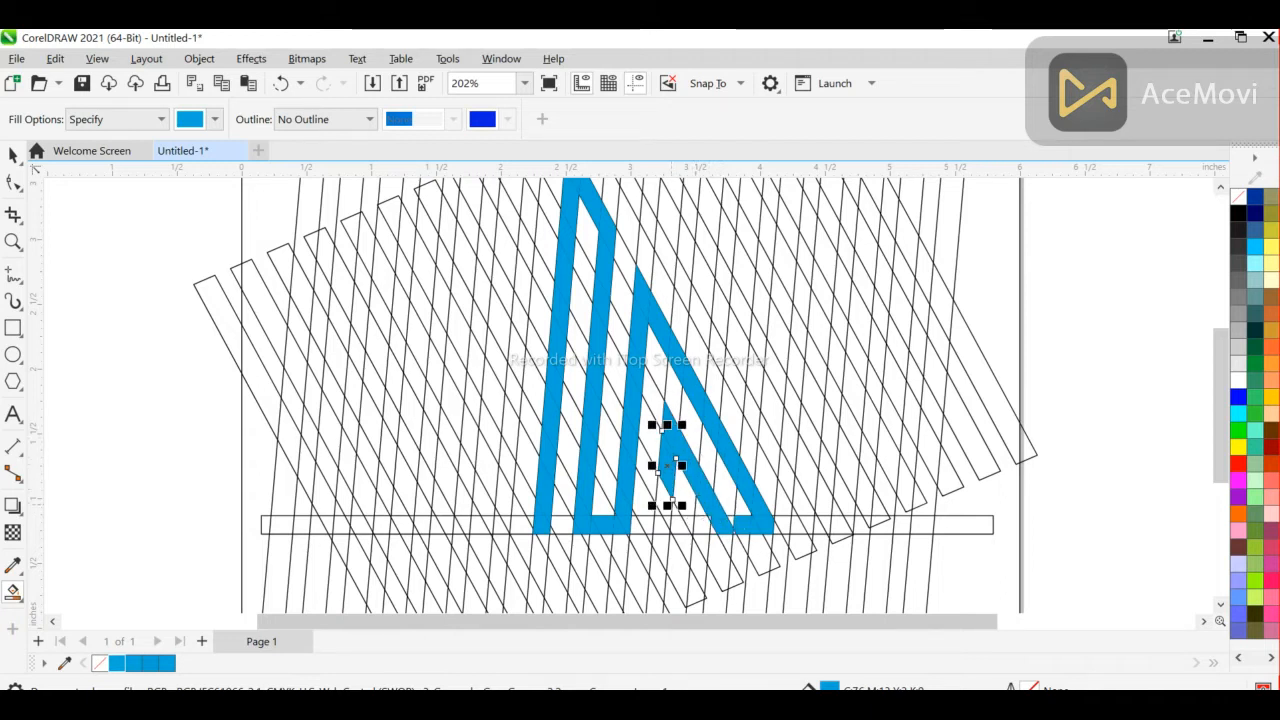
{"action": "left_click", "coordinate": [663, 495]}
{"action": "left_click", "coordinate": [658, 509]}
{"action": "left_click", "coordinate": [660, 522]}
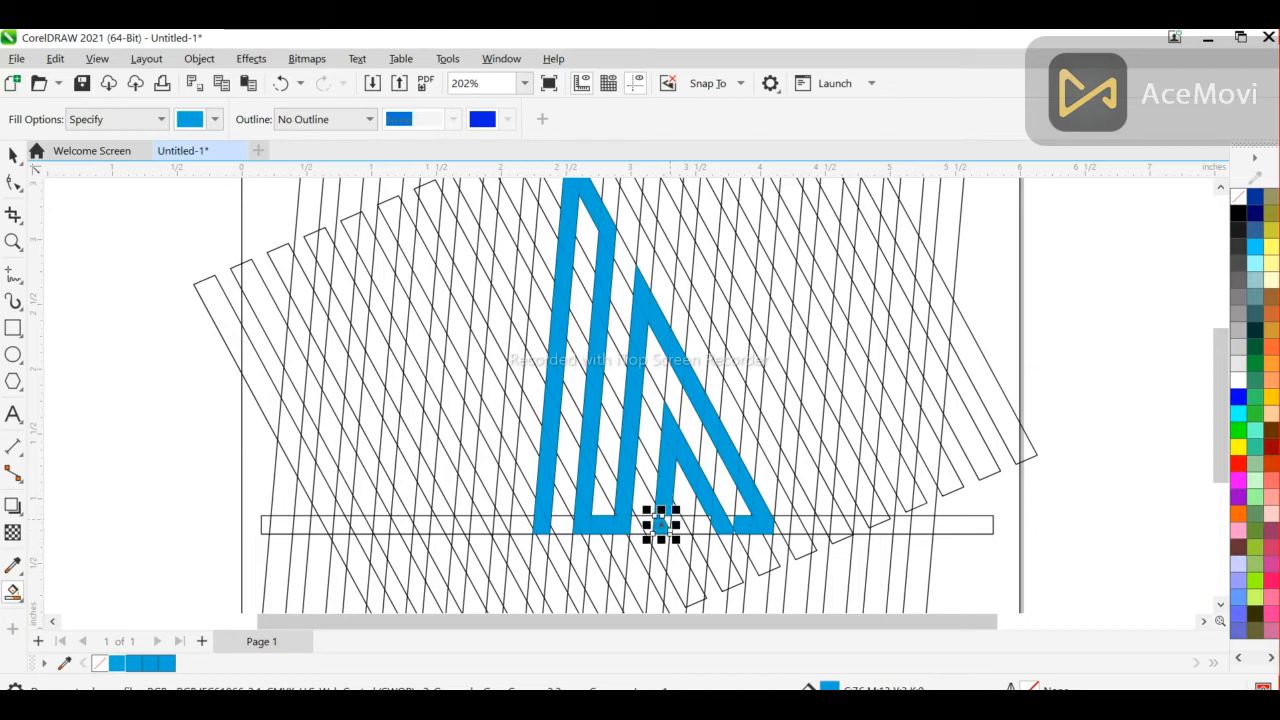
{"action": "left_click", "coordinate": [666, 520]}
{"action": "left_click", "coordinate": [730, 520]}
Examine the joints of the filled strokes along the horizontal bar closely for unfilled slivers
{"action": "scroll", "coordinate": [730, 521], "scroll_direction": "up", "scroll_amount": 3}
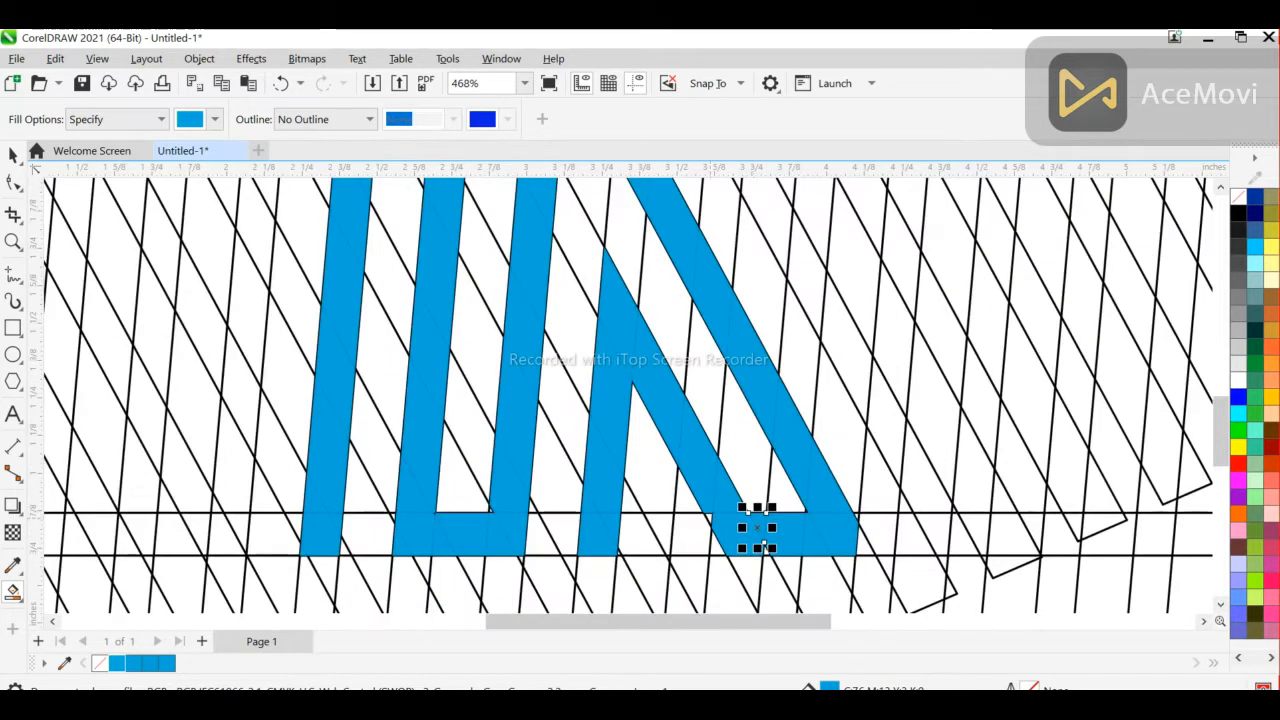
{"action": "scroll", "coordinate": [763, 546], "scroll_direction": "up", "scroll_amount": 2}
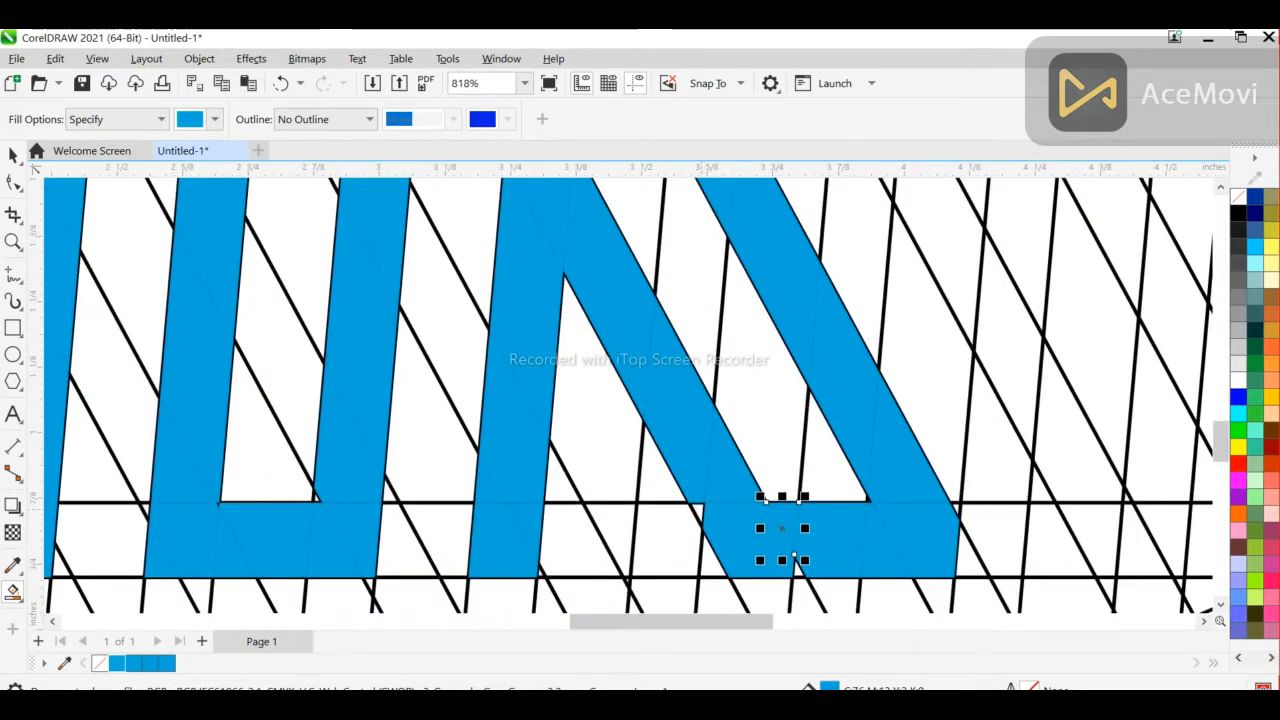
{"action": "left_click_drag", "start_coordinate": [671, 621], "coordinate": [626, 621]}
{"action": "scroll", "coordinate": [575, 515], "scroll_direction": "up", "scroll_amount": 2}
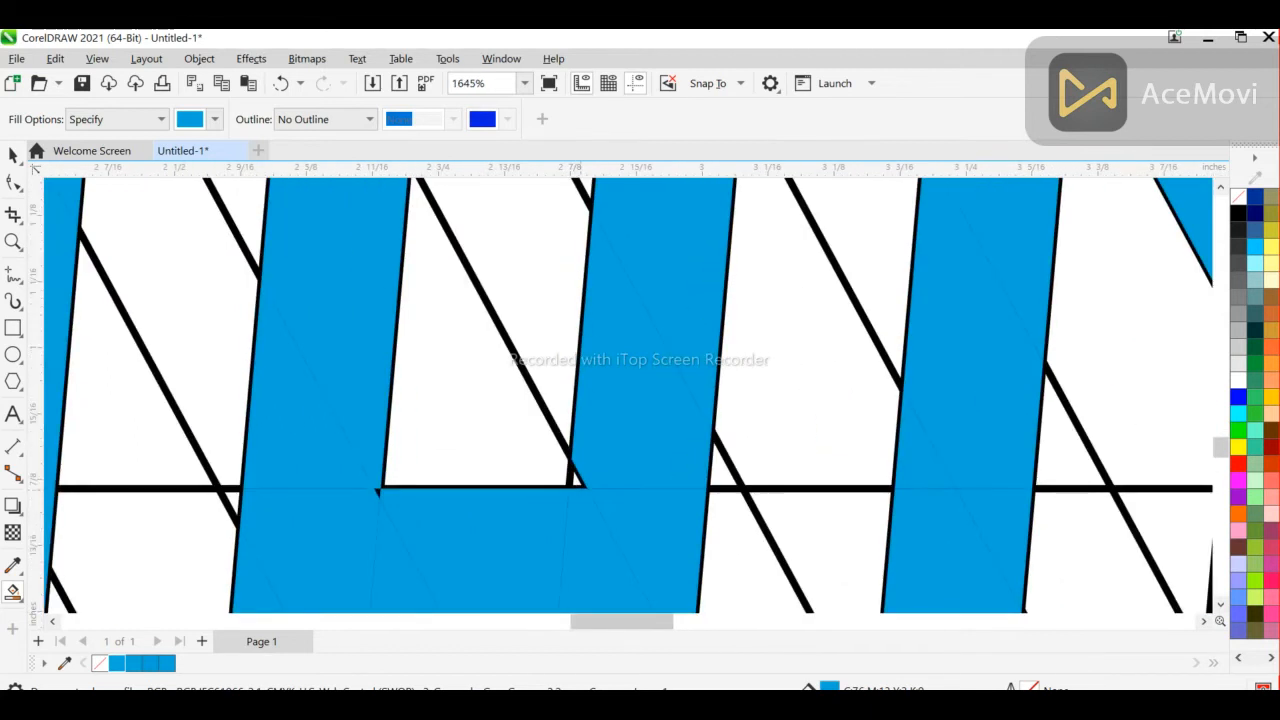
{"action": "scroll", "coordinate": [577, 471], "scroll_direction": "down", "scroll_amount": 4}
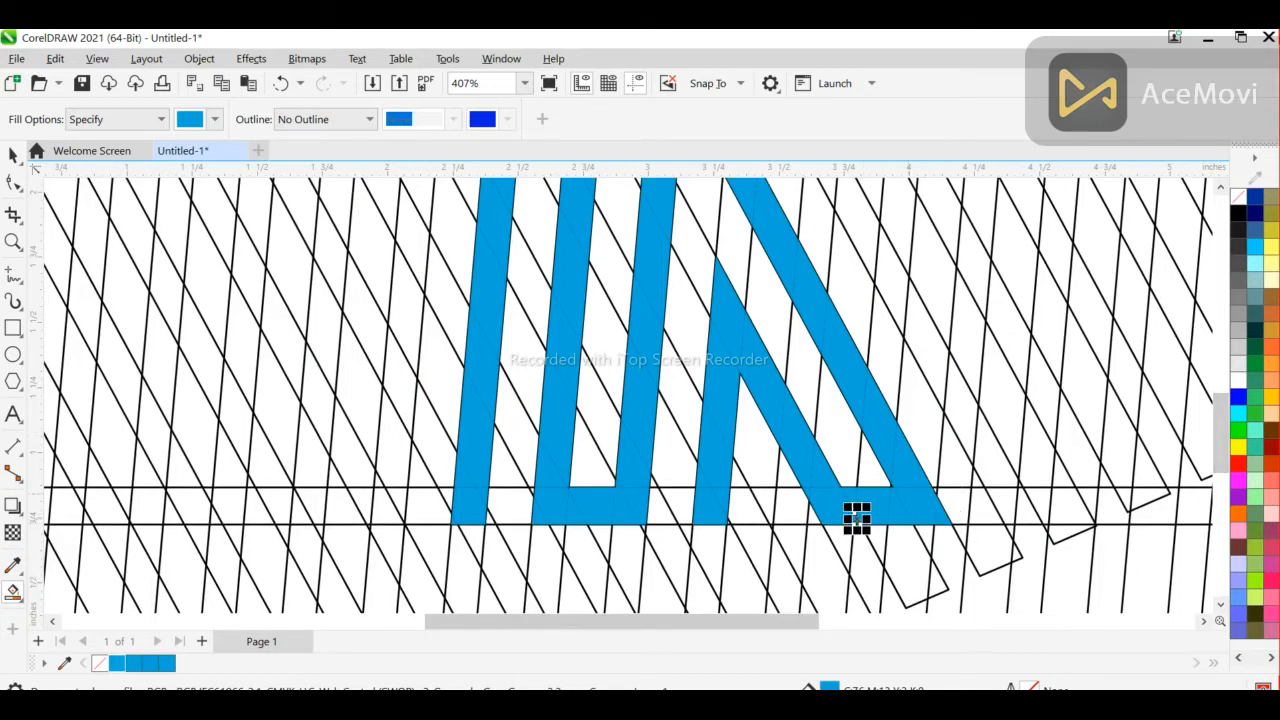
{"action": "scroll", "coordinate": [857, 516], "scroll_direction": "up", "scroll_amount": 1}
{"action": "scroll", "coordinate": [852, 505], "scroll_direction": "up", "scroll_amount": 1}
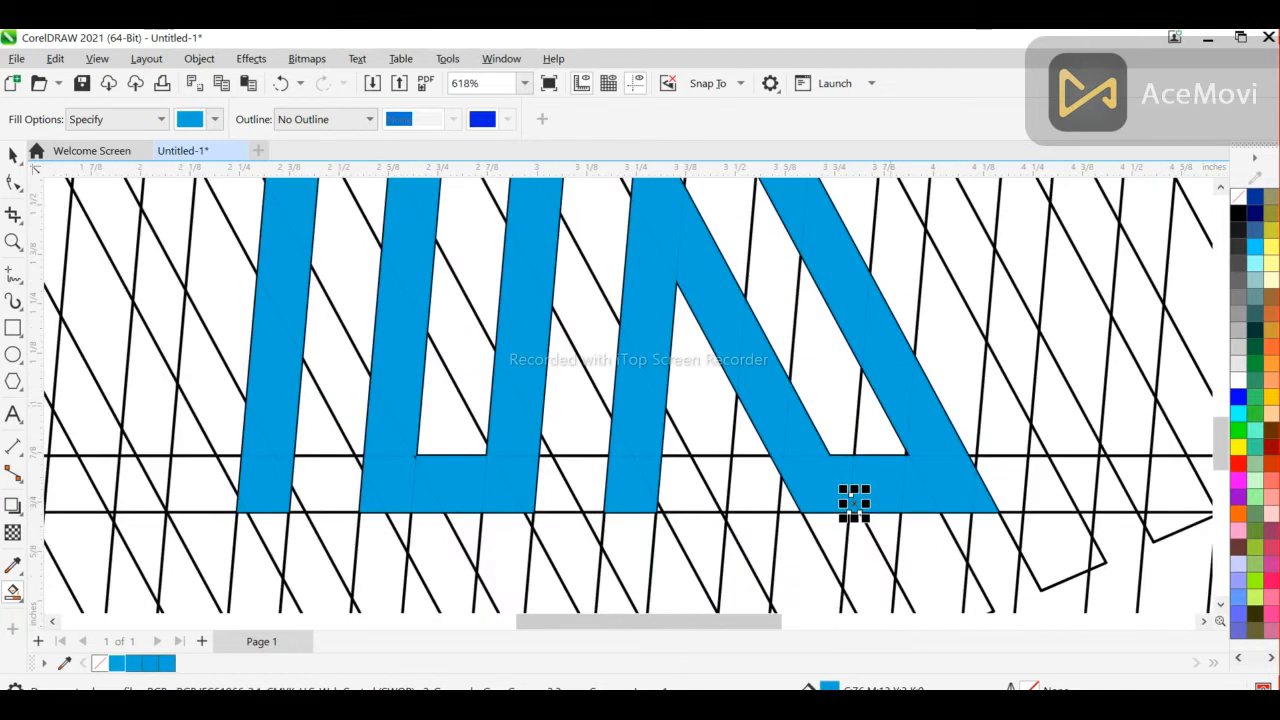
{"action": "scroll", "coordinate": [853, 503], "scroll_direction": "down", "scroll_amount": 2}
{"action": "scroll", "coordinate": [873, 514], "scroll_direction": "up", "scroll_amount": 3}
{"action": "scroll", "coordinate": [873, 548], "scroll_direction": "down", "scroll_amount": 3}
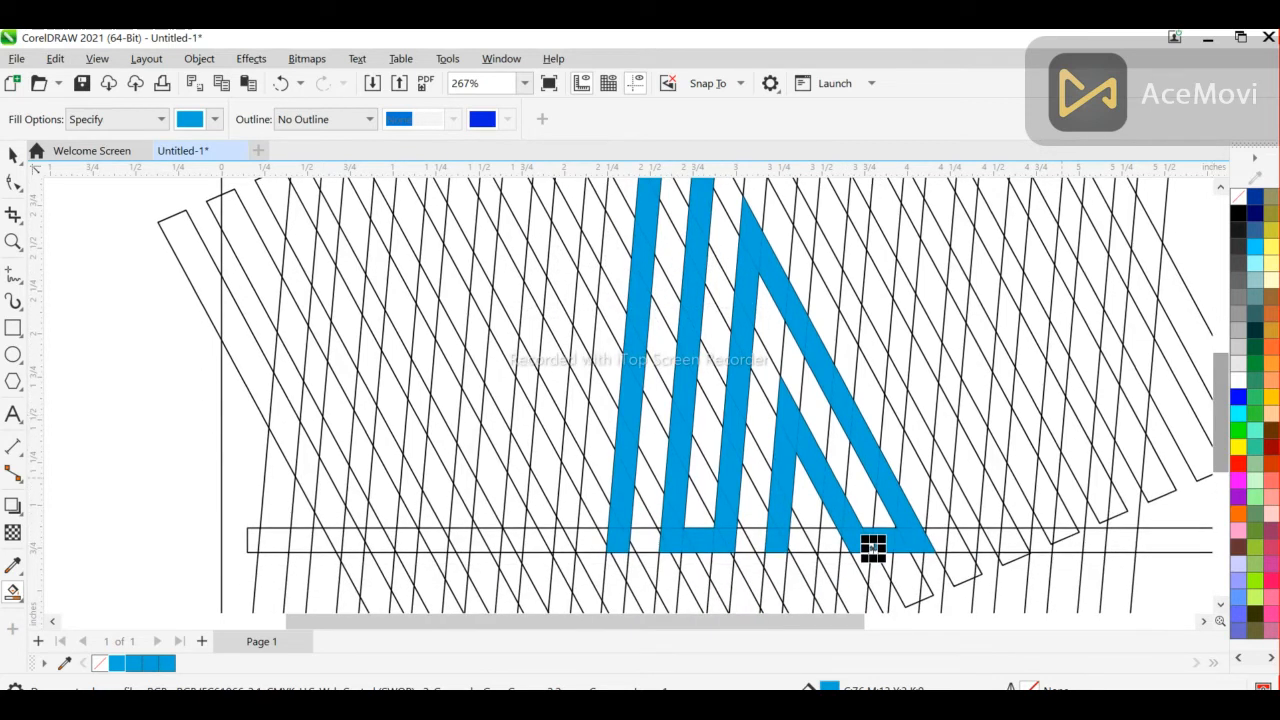
{"action": "scroll", "coordinate": [873, 548], "scroll_direction": "up", "scroll_amount": 2}
{"action": "scroll", "coordinate": [891, 566], "scroll_direction": "down", "scroll_amount": 3}
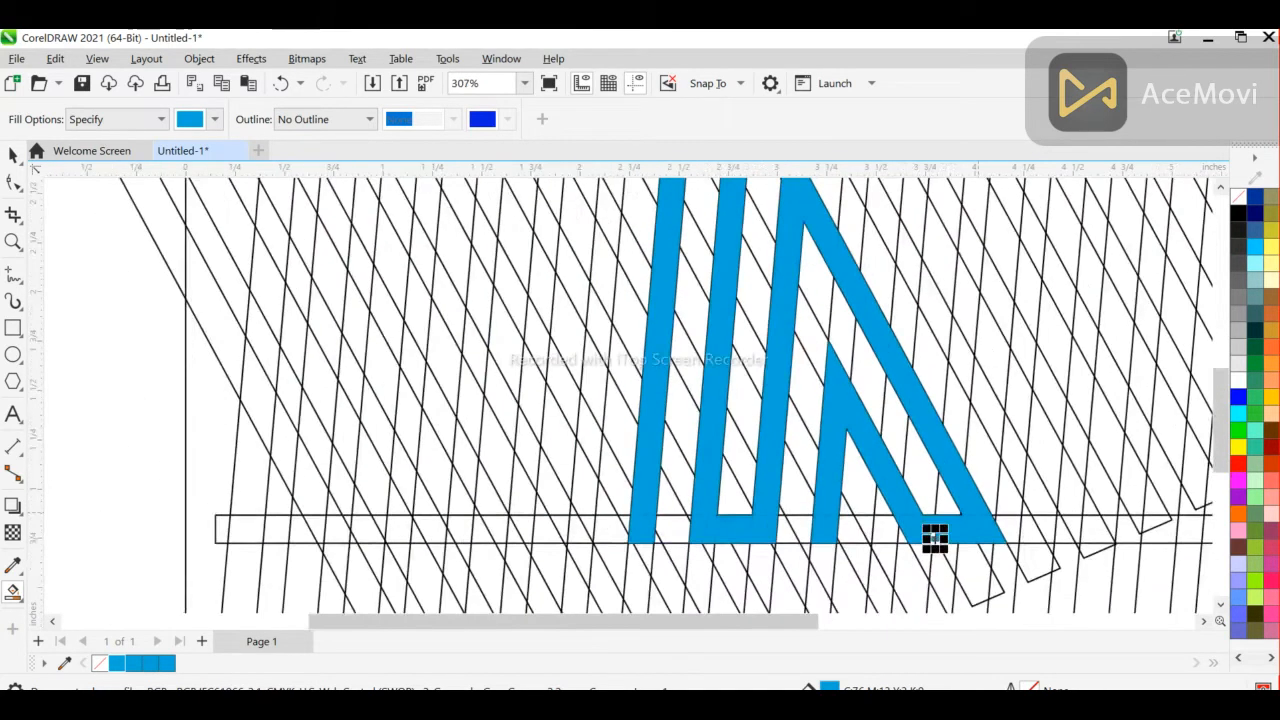
{"action": "key", "text": "space"}
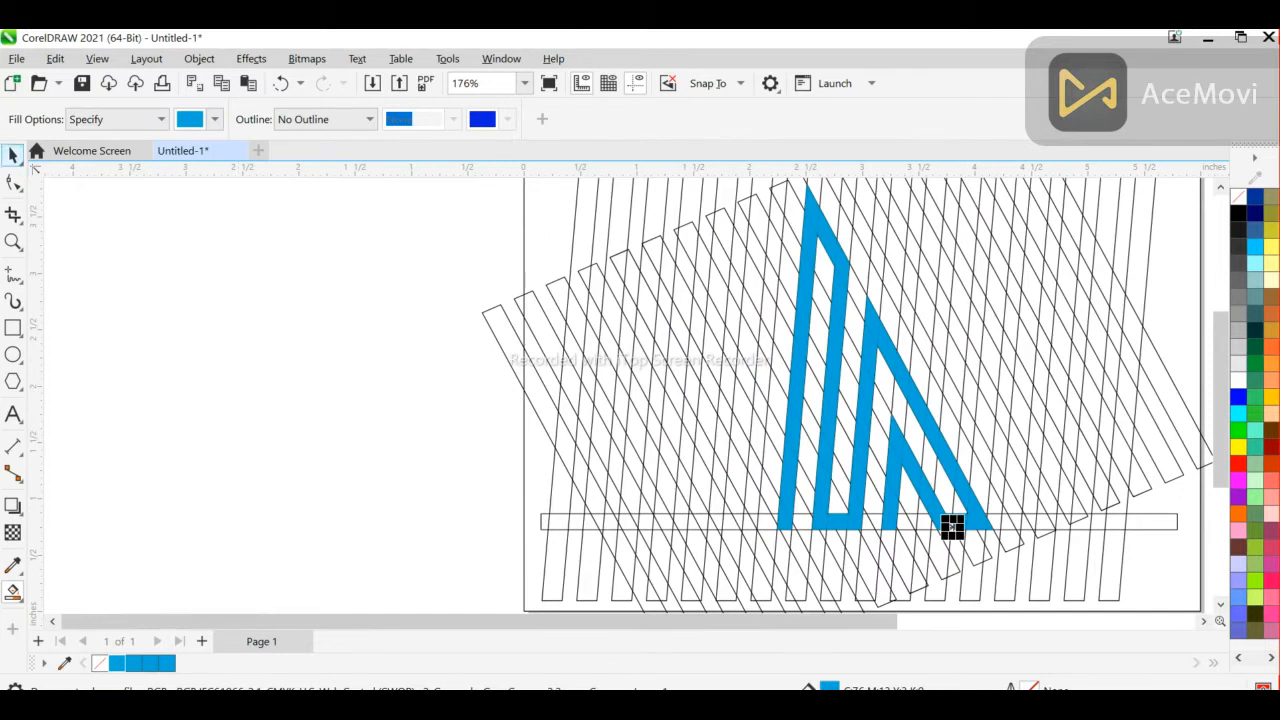
{"action": "left_click_drag", "start_coordinate": [519, 187], "coordinate": [1046, 528]}
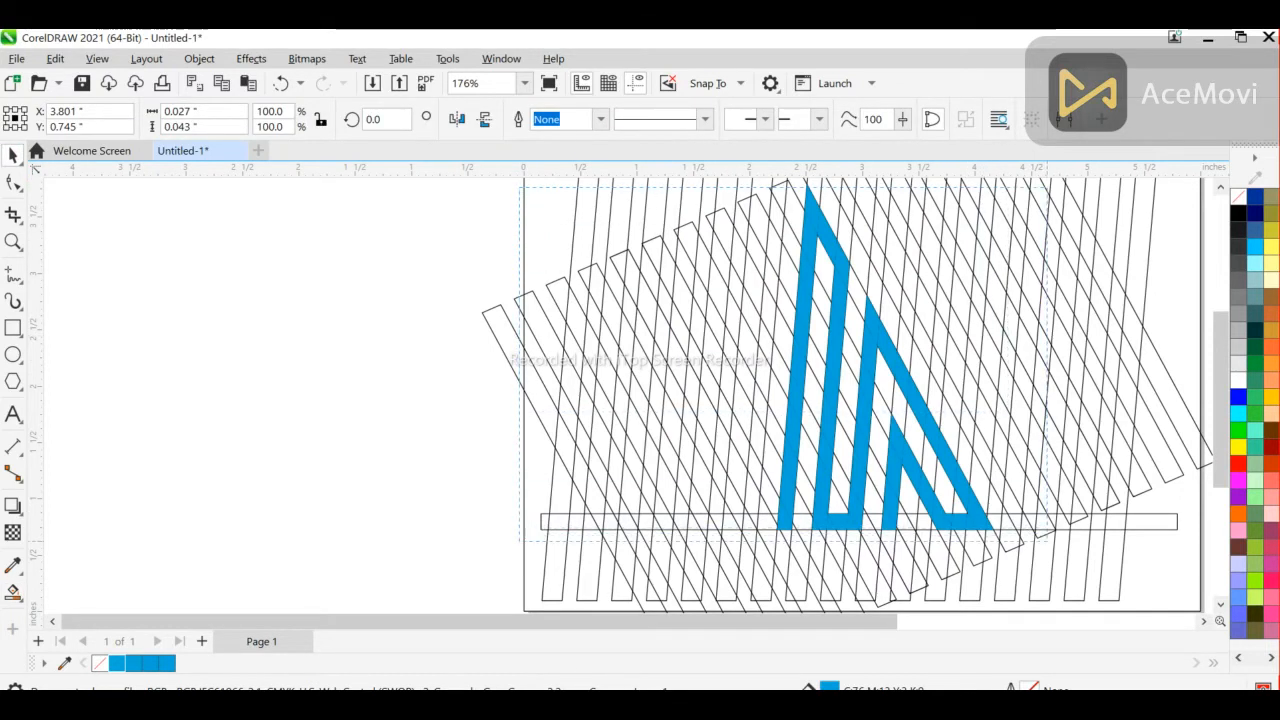
{"action": "left_click_drag", "start_coordinate": [875, 369], "coordinate": [402, 315]}
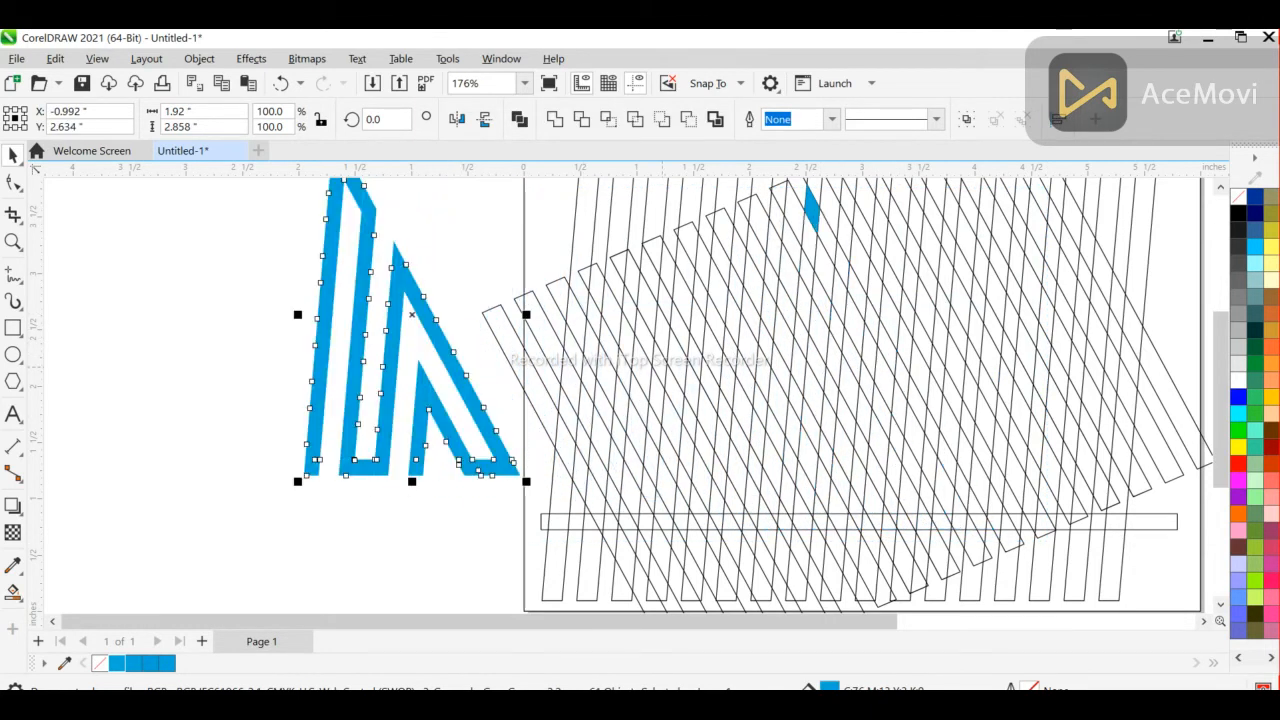
{"action": "key", "text": "ctrl+z"}
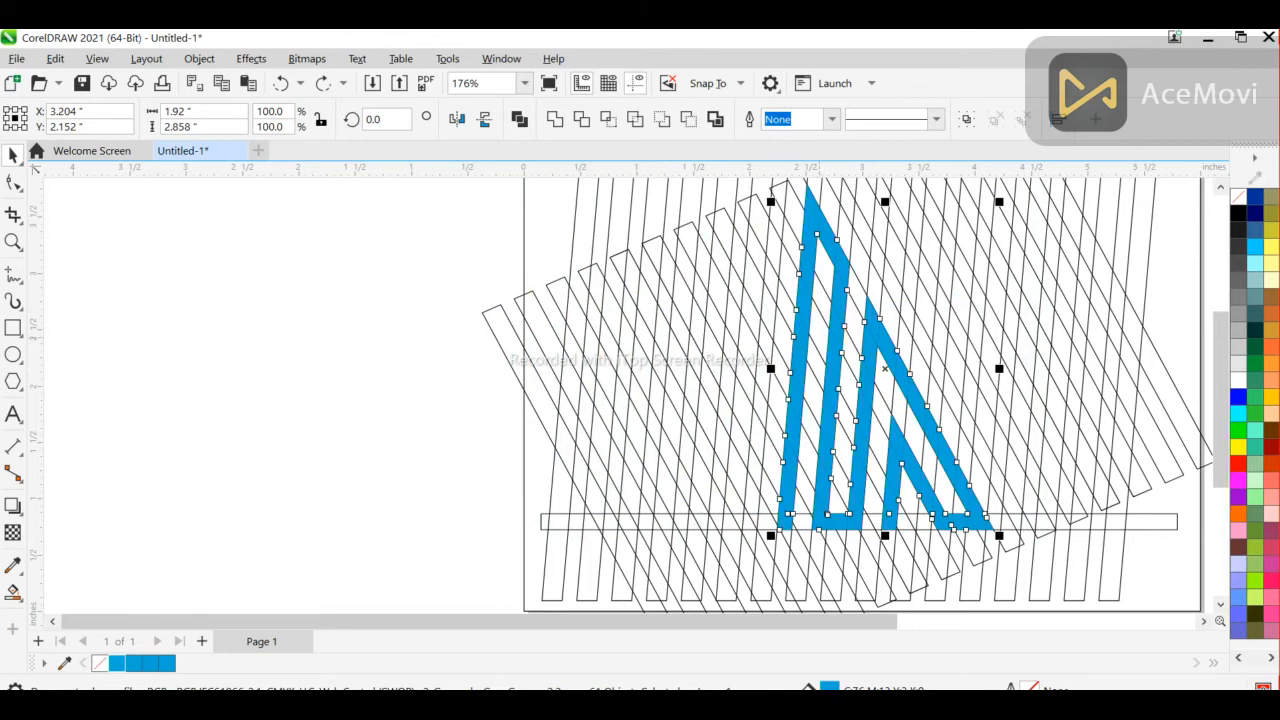
Select all filled logo segments, including the top peak, and move them off the page to the left of the grid
{"action": "scroll", "coordinate": [821, 323], "scroll_direction": "down", "scroll_amount": 1}
{"action": "left_click_drag", "start_coordinate": [523, 204], "coordinate": [990, 536]}
{"action": "left_click_drag", "start_coordinate": [490, 180], "coordinate": [997, 511]}
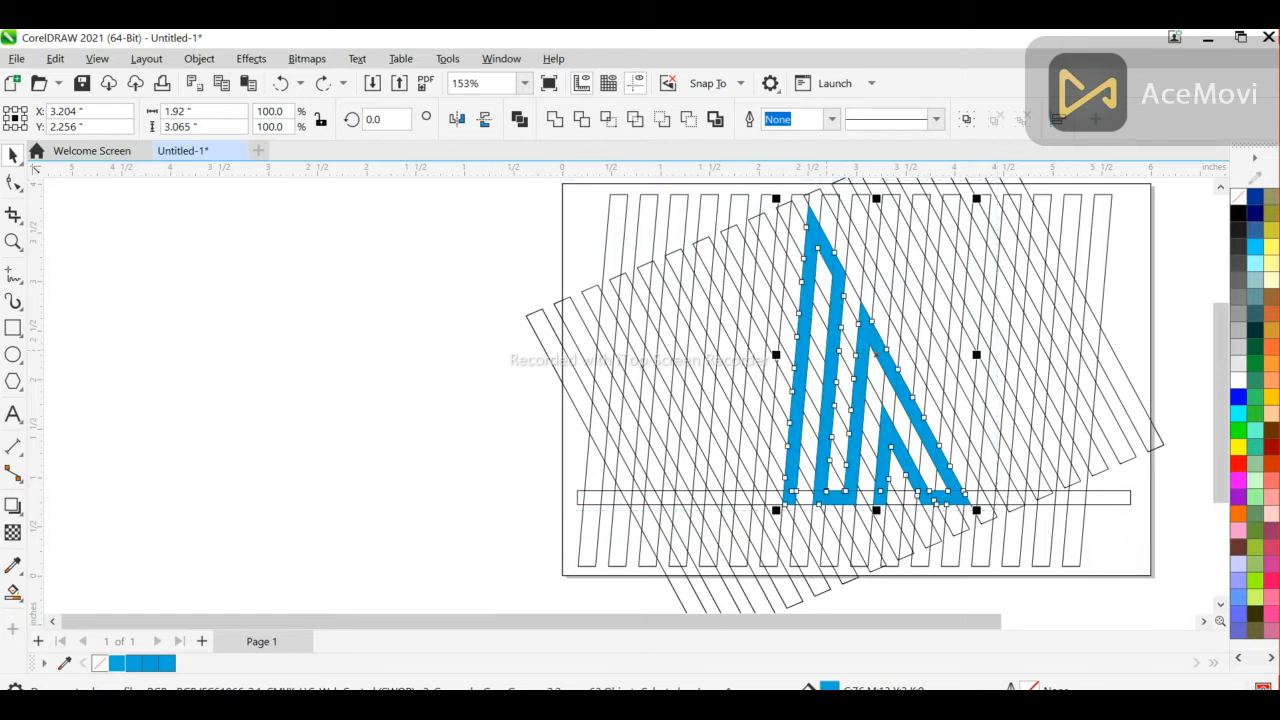
{"action": "left_click_drag", "start_coordinate": [876, 350], "coordinate": [443, 332]}
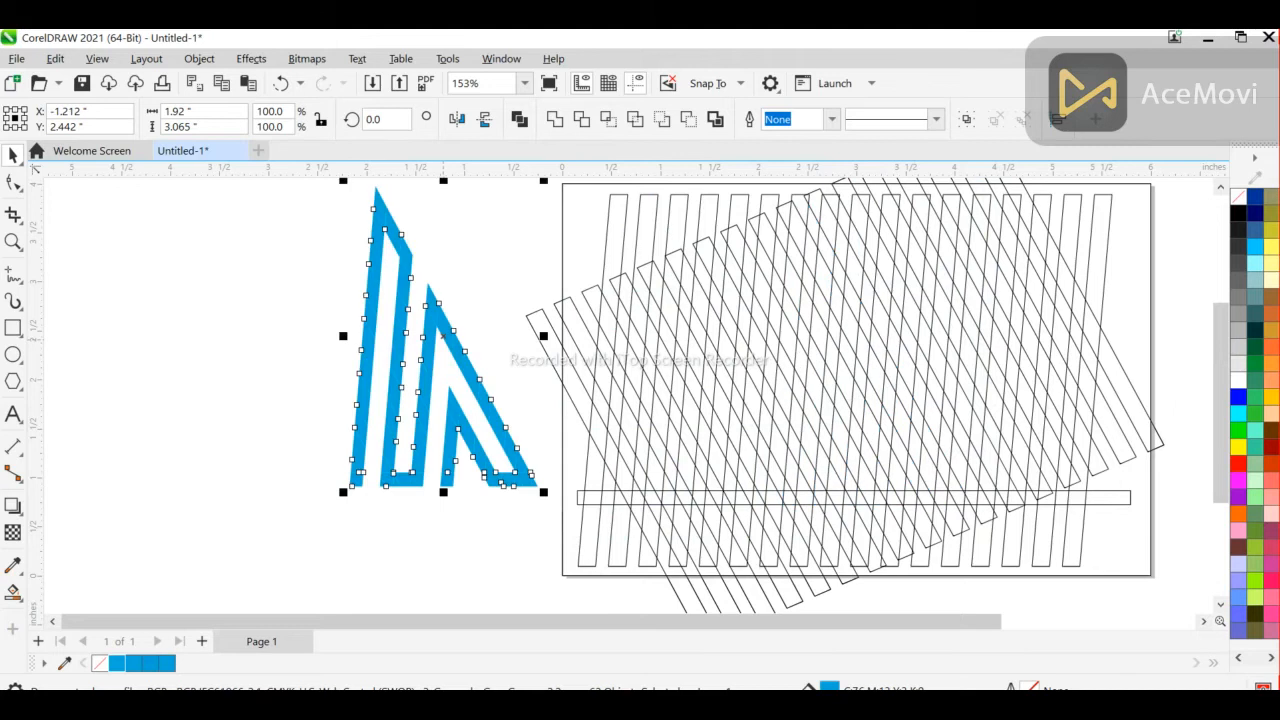
{"action": "scroll", "coordinate": [668, 320], "scroll_direction": "down", "scroll_amount": 1}
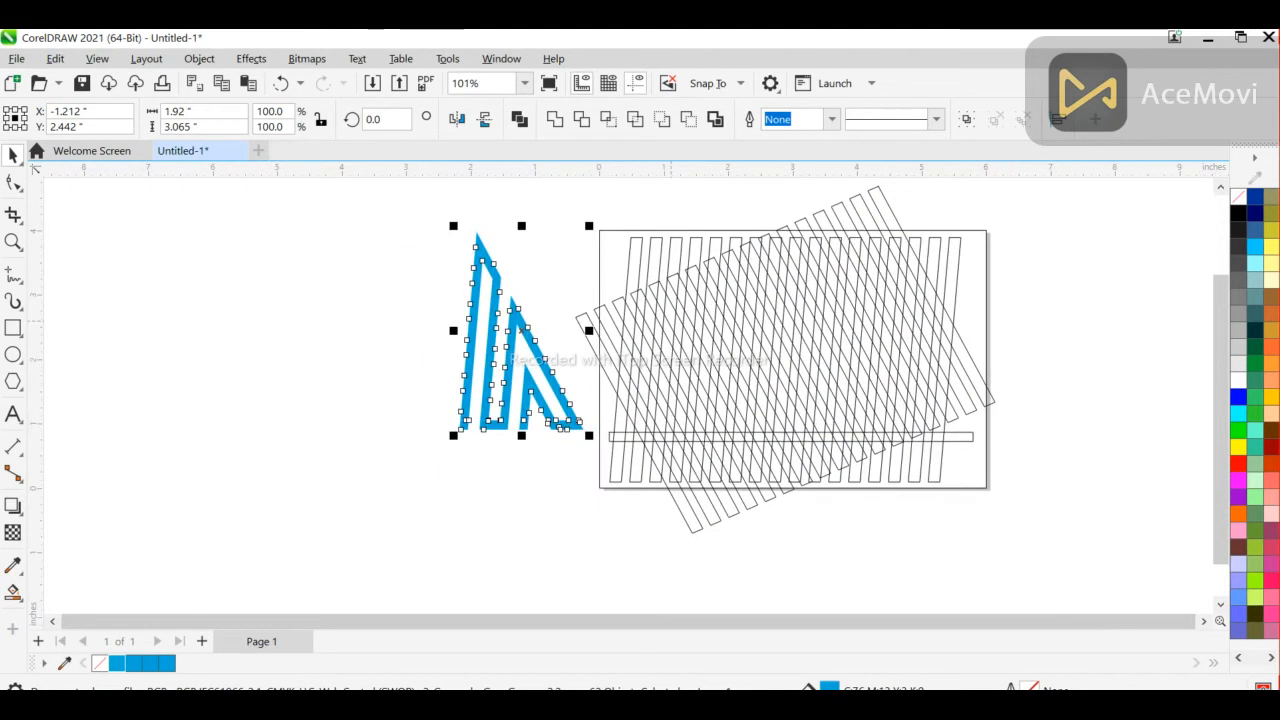
{"action": "left_click_drag", "start_coordinate": [1025, 190], "coordinate": [568, 548]}
{"action": "key", "text": "Delete"}
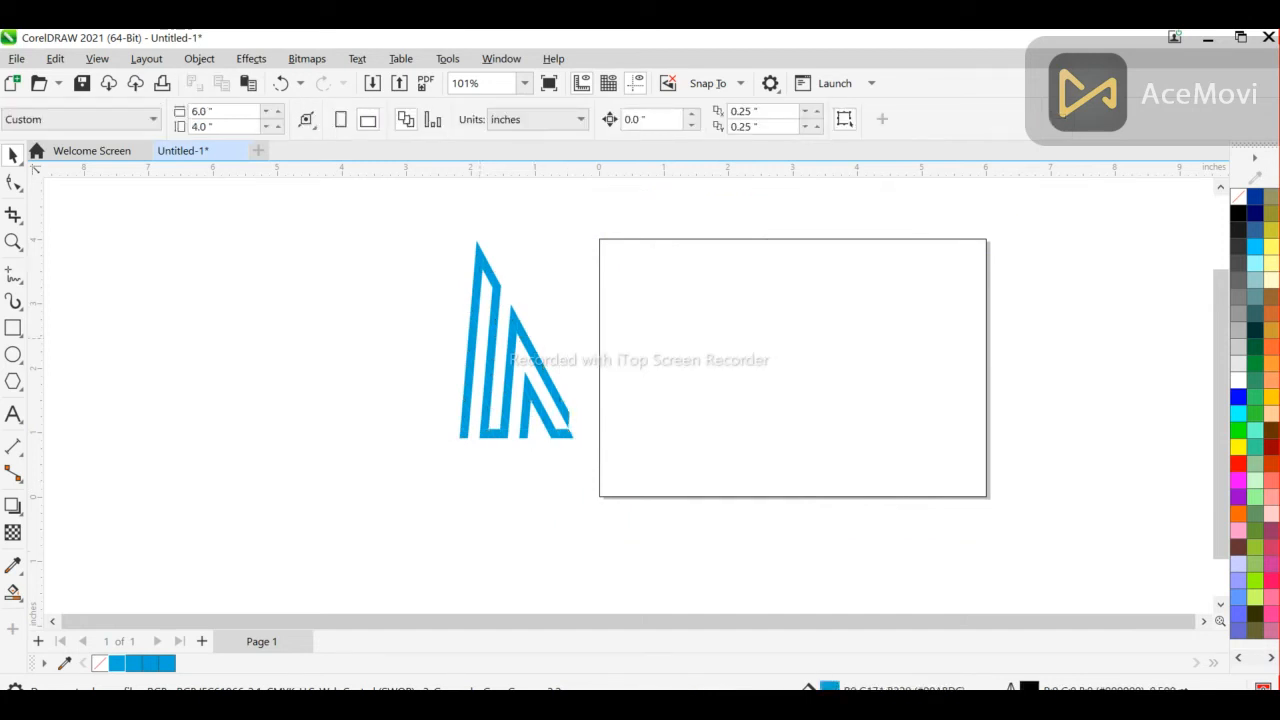
{"action": "key", "text": "ctrl+z"}
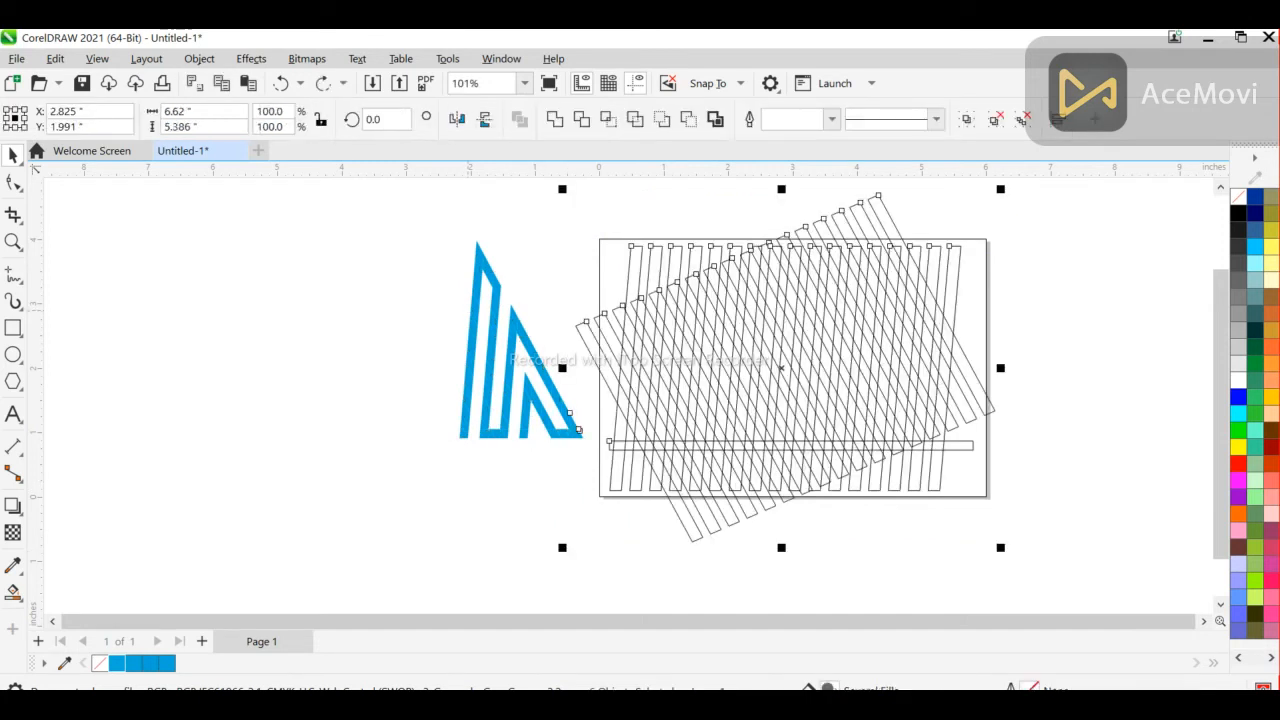
{"action": "key", "text": "Escape"}
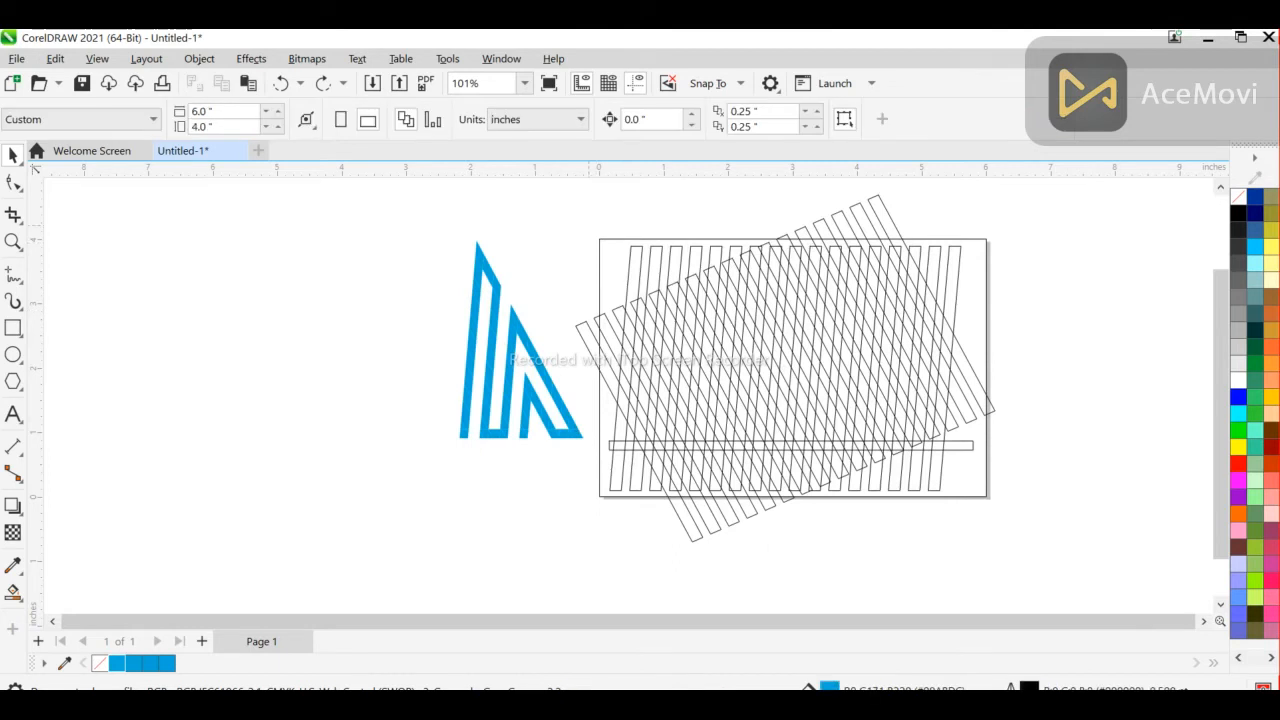
Weld the filled logo segments into one shape and move it about 1 inch farther left from the grid
{"action": "left_click_drag", "start_coordinate": [422, 219], "coordinate": [647, 340]}
{"action": "left_click_drag", "start_coordinate": [659, 478], "coordinate": [659, 478]}
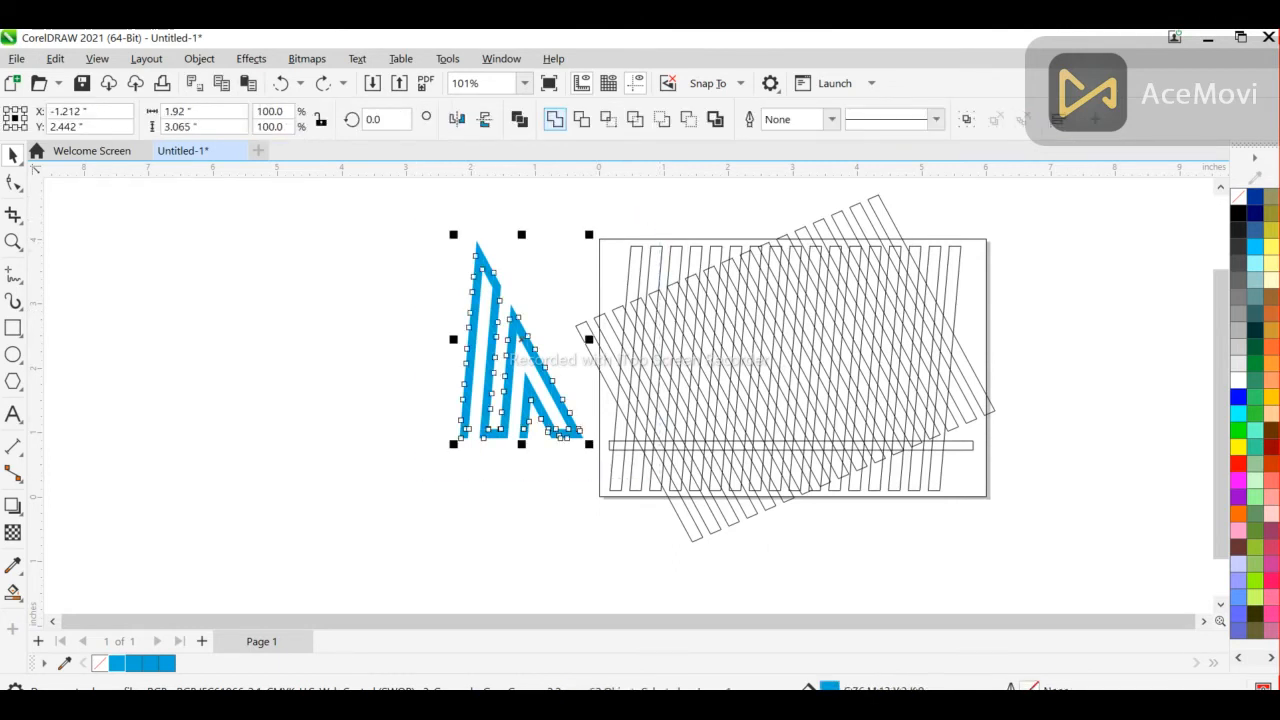
{"action": "left_click_drag", "start_coordinate": [521, 339], "coordinate": [456, 350]}
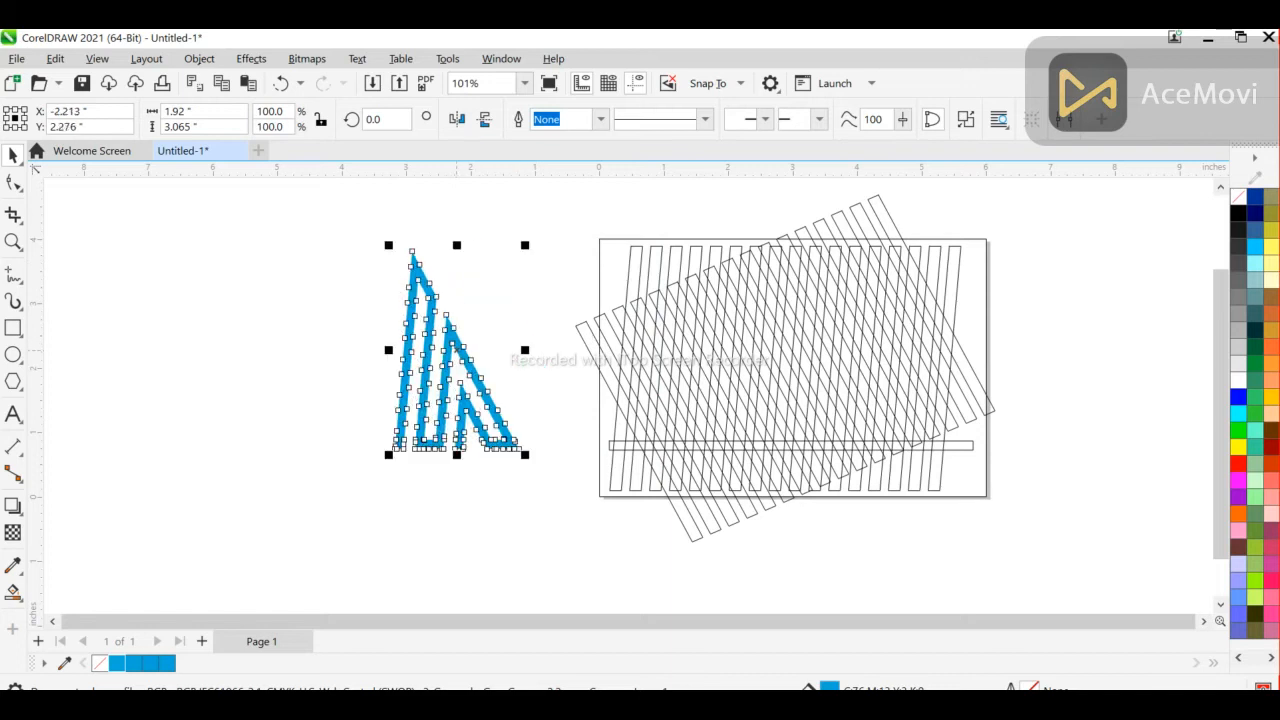
Delete all the construction grid bars from the page, leaving only the welded logo
{"action": "left_click_drag", "start_coordinate": [557, 195], "coordinate": [742, 269]}
{"action": "left_click_drag", "start_coordinate": [1094, 402], "coordinate": [1050, 353]}
{"action": "key", "text": "Delete"}
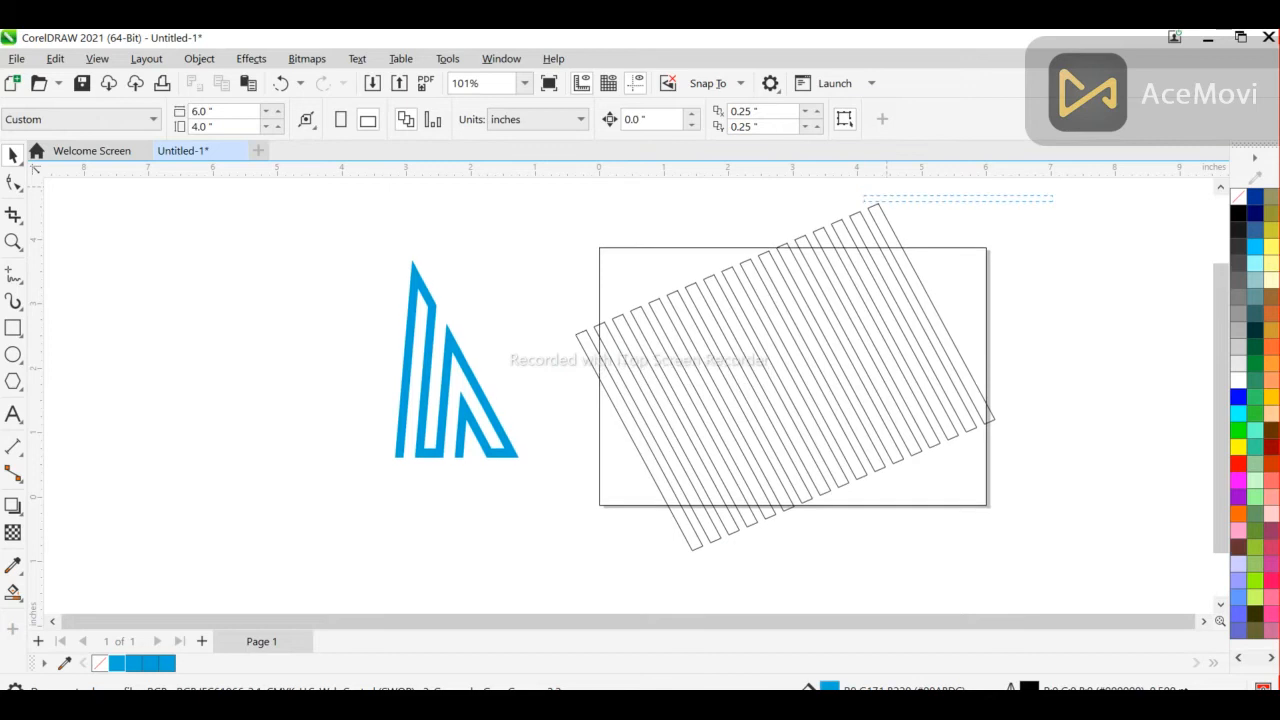
{"action": "left_click_drag", "start_coordinate": [1052, 524], "coordinate": [1052, 524]}
{"action": "key", "text": "Delete"}
Center the welded logo on the page
{"action": "left_click", "coordinate": [466, 377]}
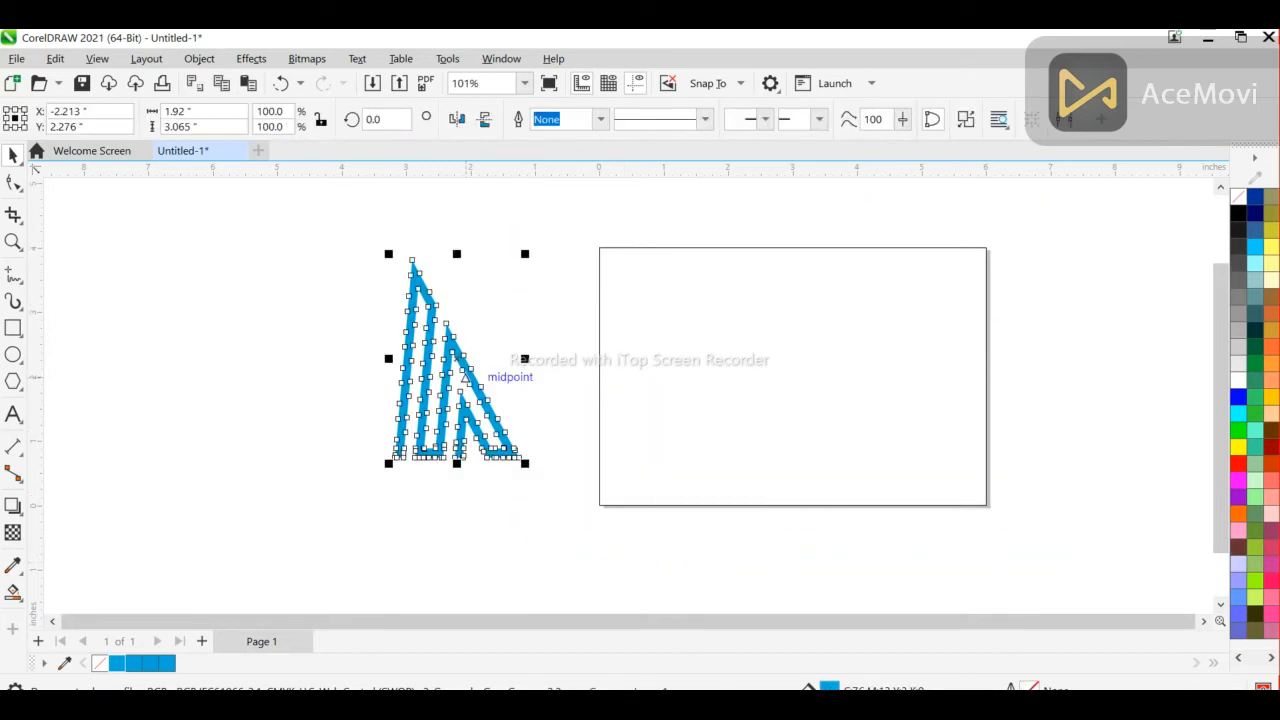
{"action": "key", "text": "p"}
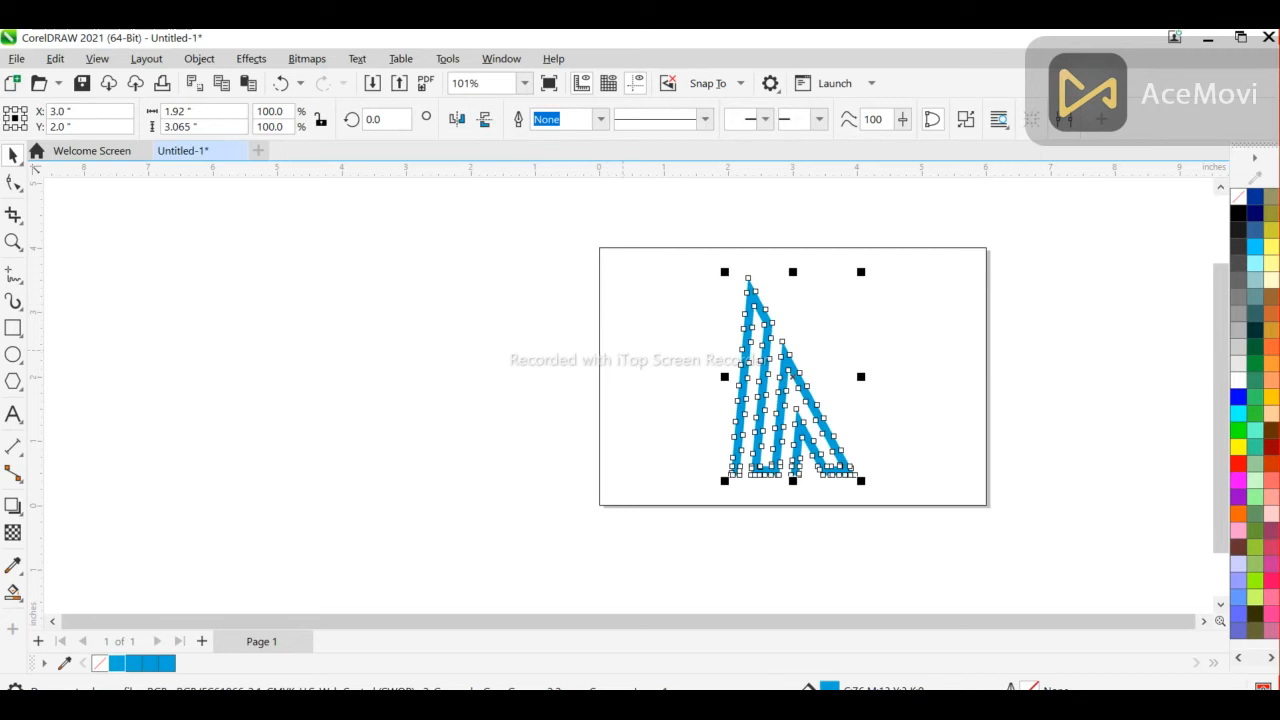
{"action": "key", "text": "shift+F2"}
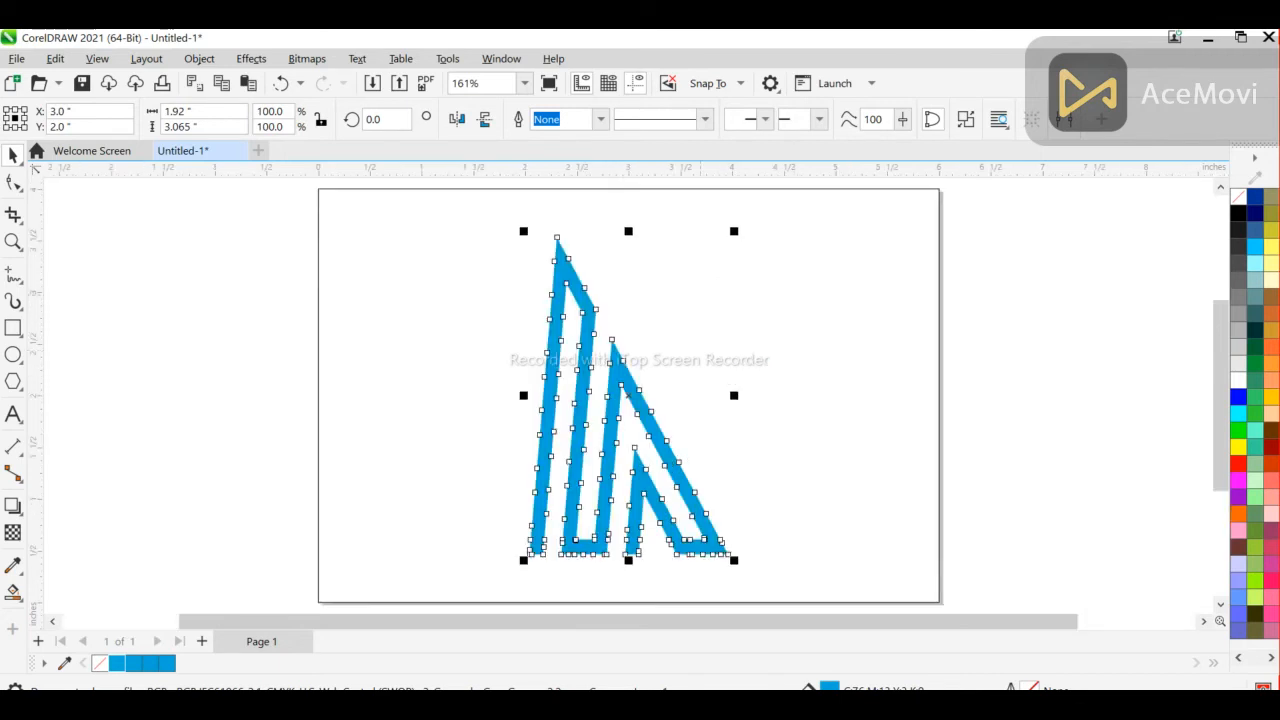
Add the text VELO in 24 pt Arial on the page to the left of the logo
{"action": "key", "text": "Escape"}
{"action": "key", "text": "ctrl+a"}
{"action": "left_click", "coordinate": [13, 413]}
{"action": "left_click", "coordinate": [359, 389]}
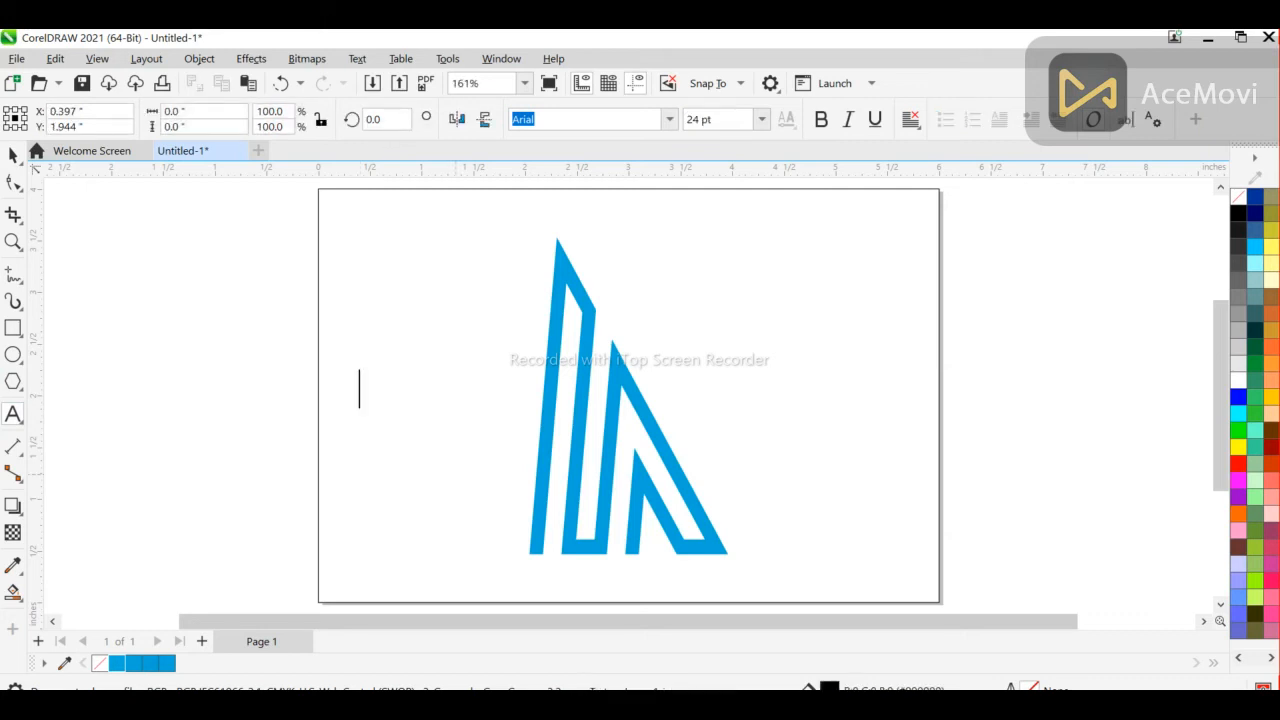
{"action": "type", "text": "VELO"}
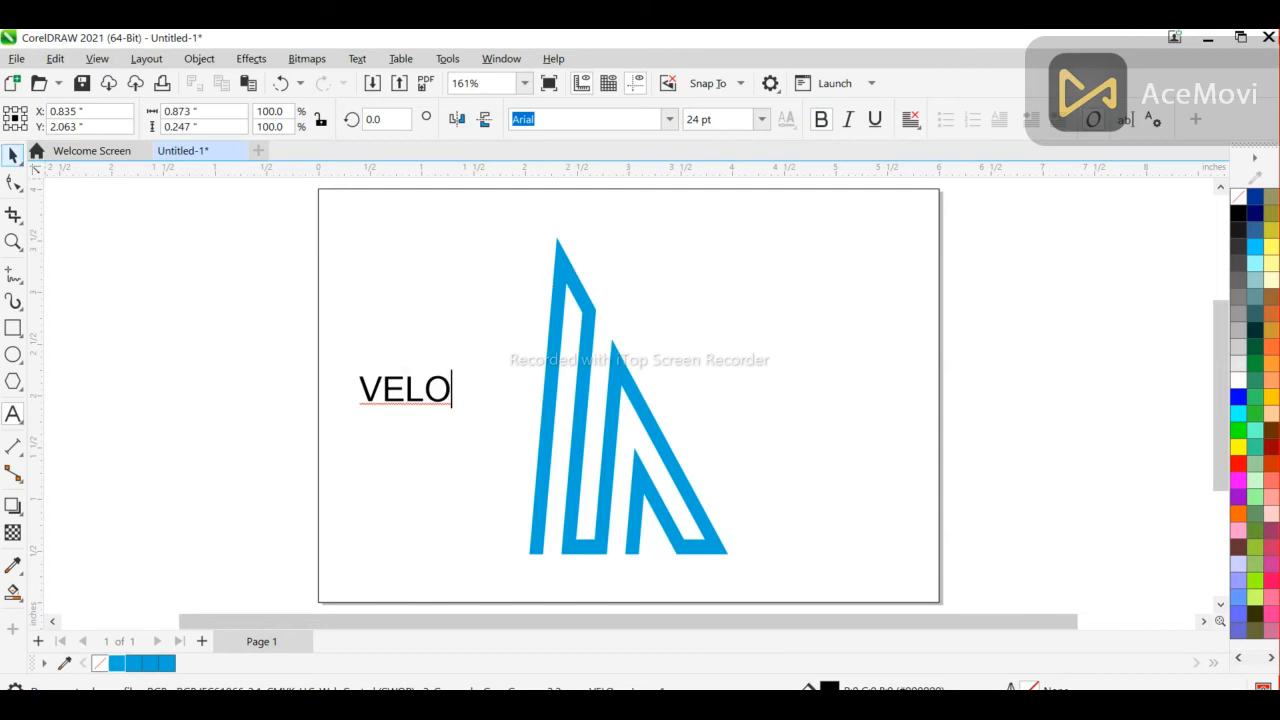
Make the VELO text bold, enlarge it to about 52.6 pt and place it across the logo's lower half
{"action": "left_click", "coordinate": [13, 156]}
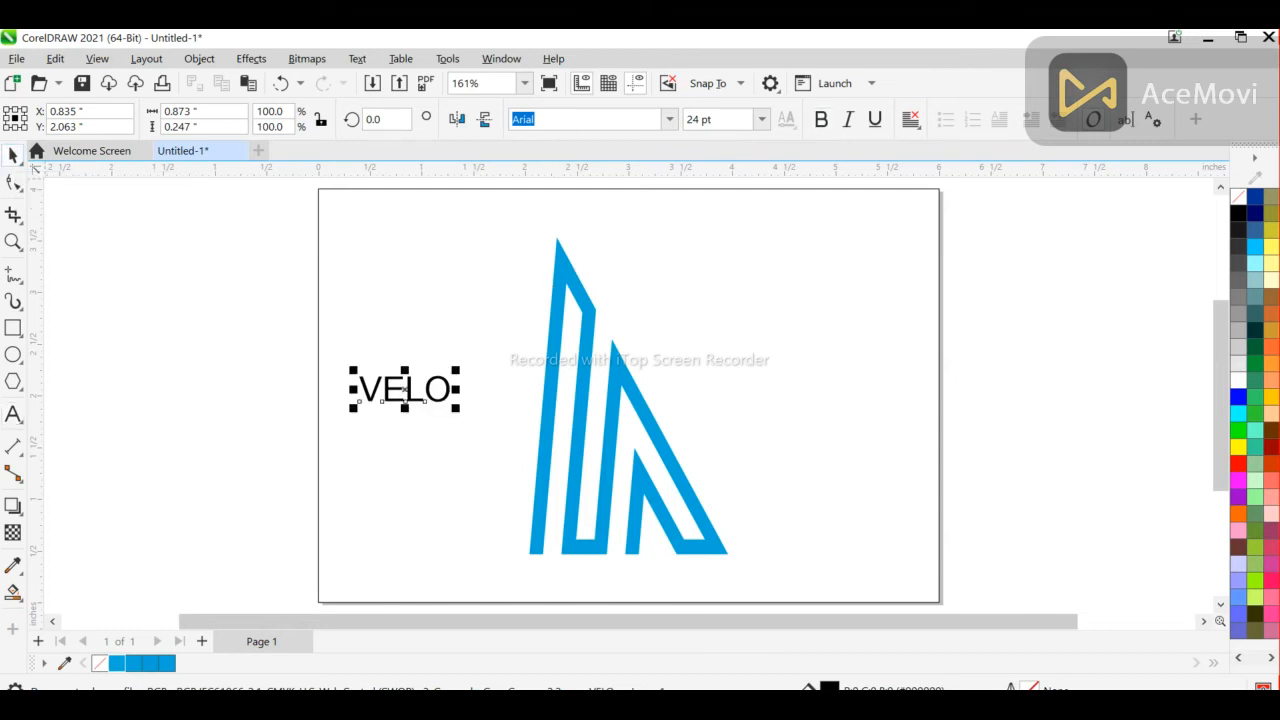
{"action": "key", "text": "ctrl+b"}
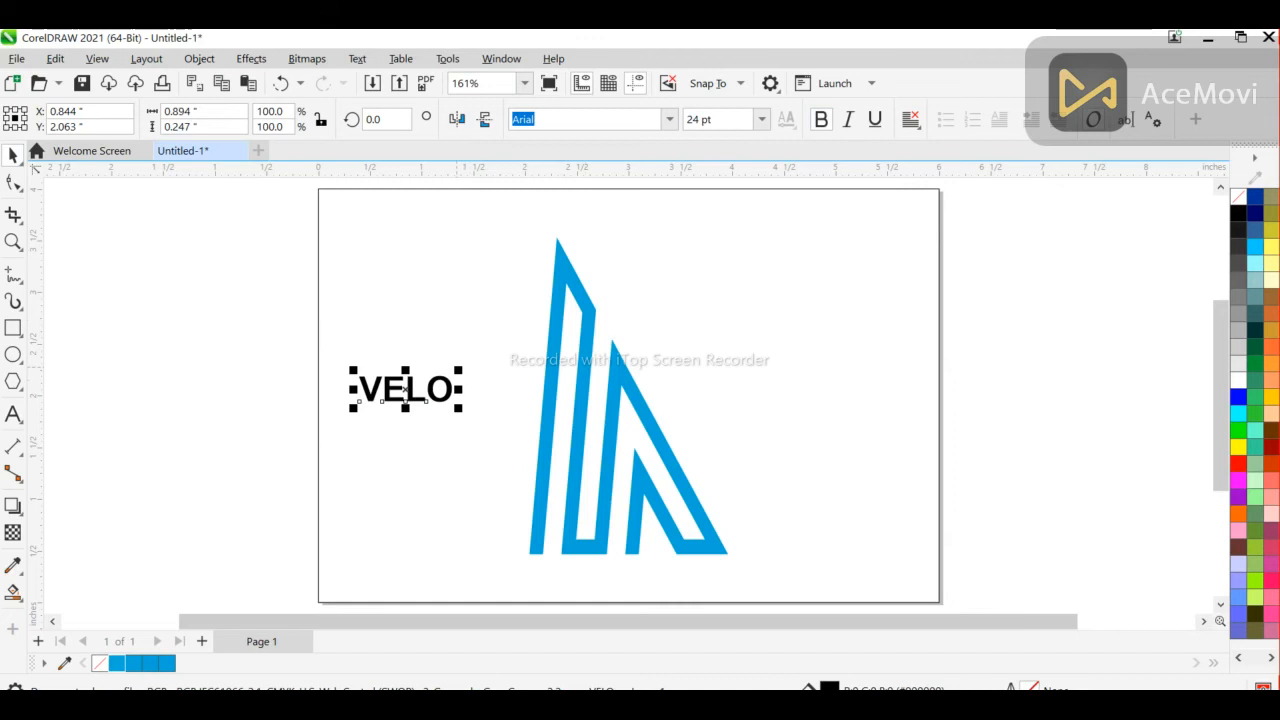
{"action": "left_click_drag", "start_coordinate": [458, 371], "coordinate": [713, 446]}
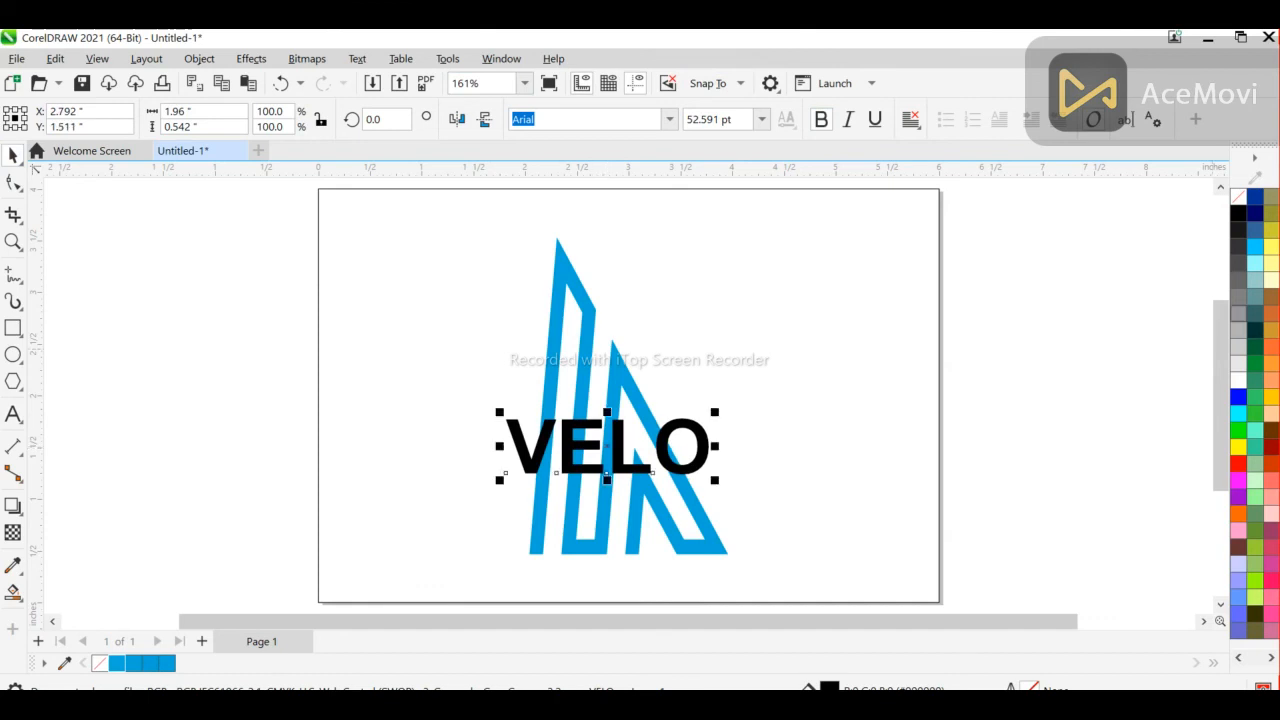
Try two medium gray fills on the VELO text
{"action": "left_click", "coordinate": [1238, 313]}
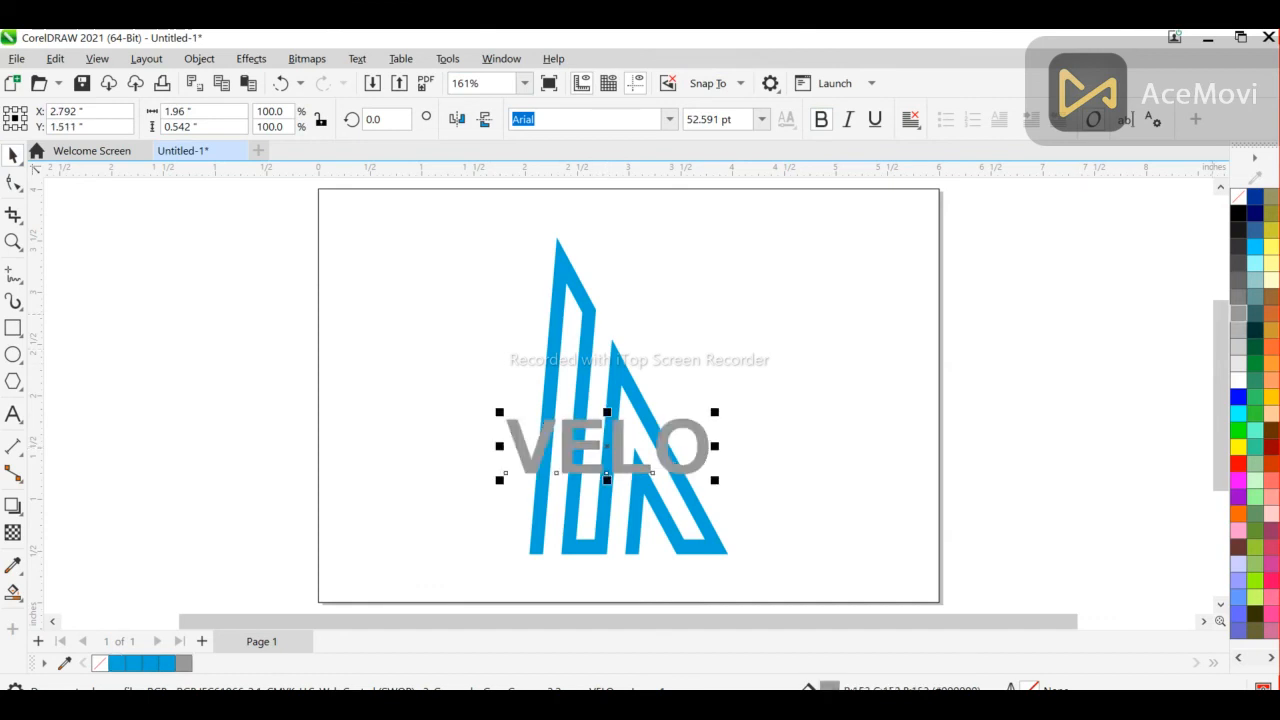
{"action": "left_click", "coordinate": [1238, 296]}
{"action": "key", "text": "Escape"}
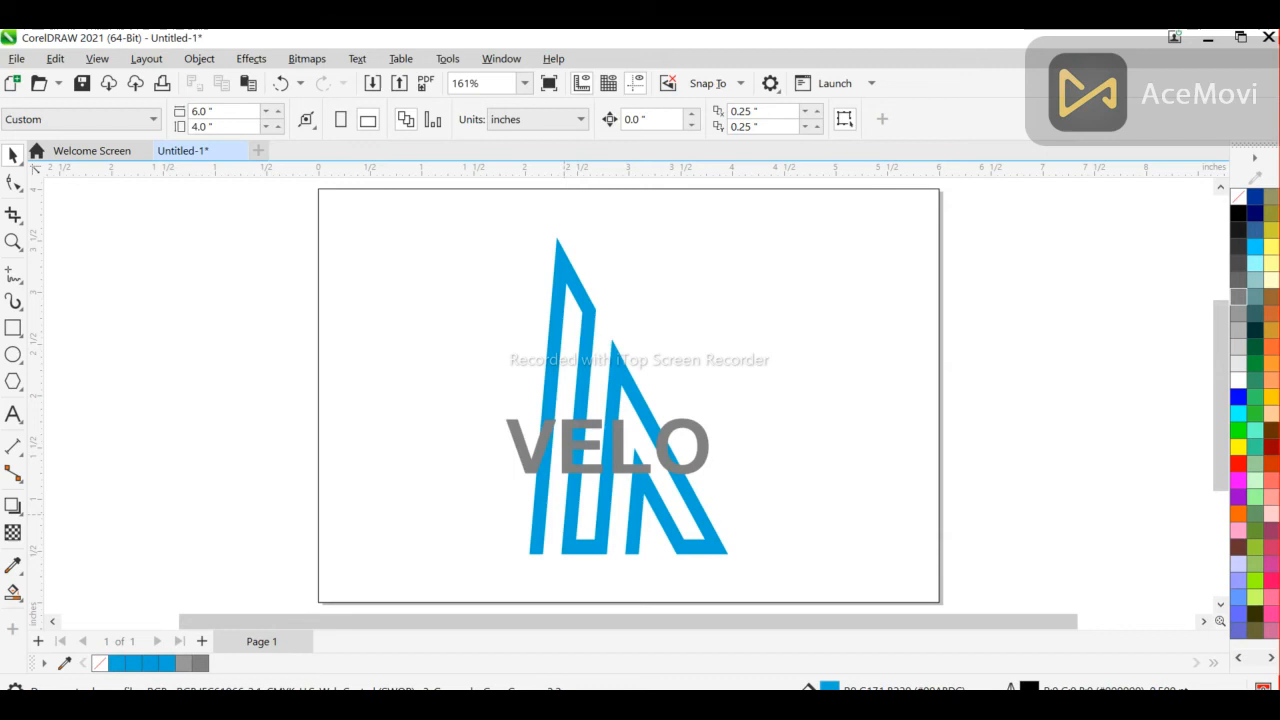
{"action": "left_click", "coordinate": [666, 441]}
{"action": "key", "text": "Escape"}
Fill the VELO text with light gray and deselect it
{"action": "left_click", "coordinate": [666, 464]}
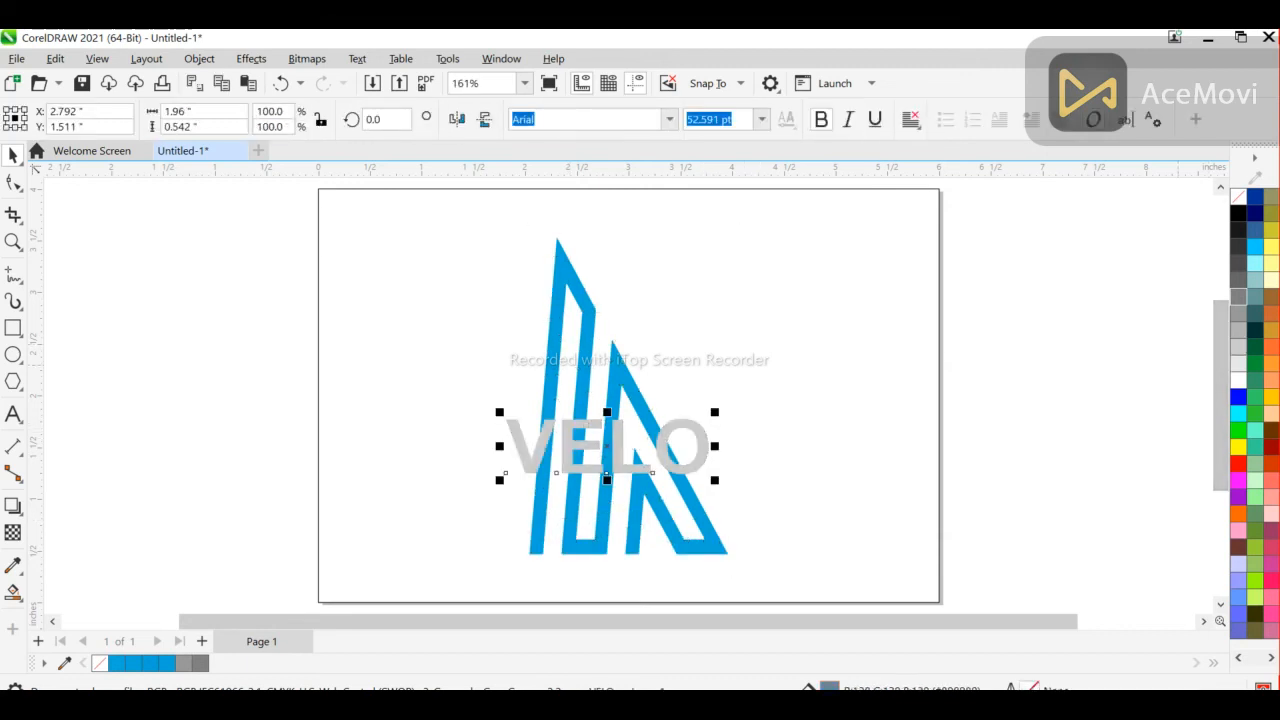
{"action": "left_click", "coordinate": [1238, 346]}
{"action": "left_click", "coordinate": [898, 430]}
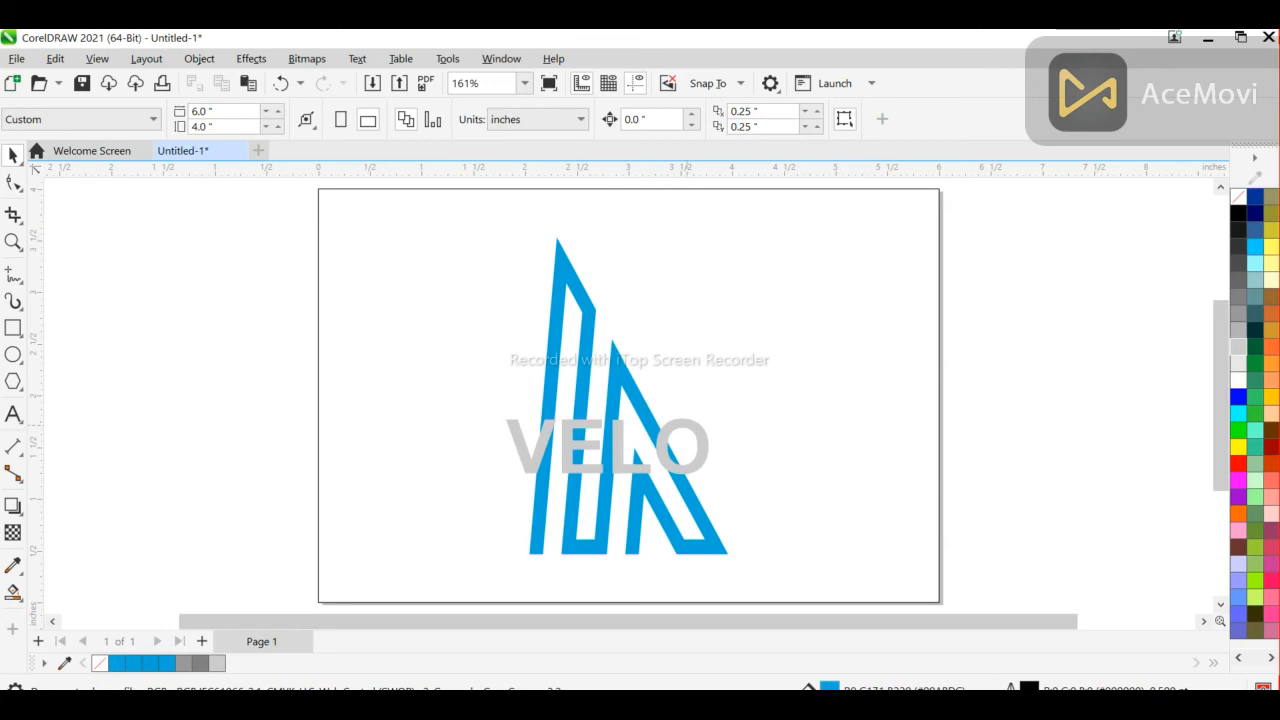
{"action": "left_click", "coordinate": [686, 426]}
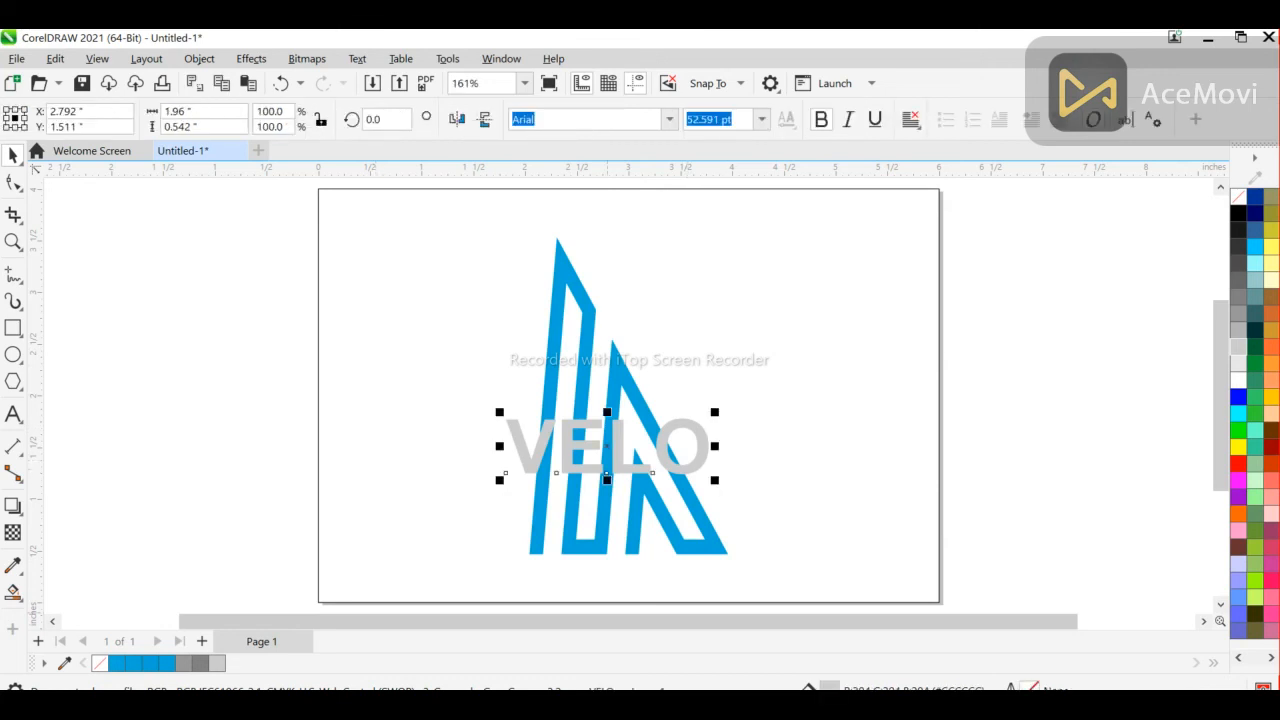
{"action": "left_click", "coordinate": [875, 508]}
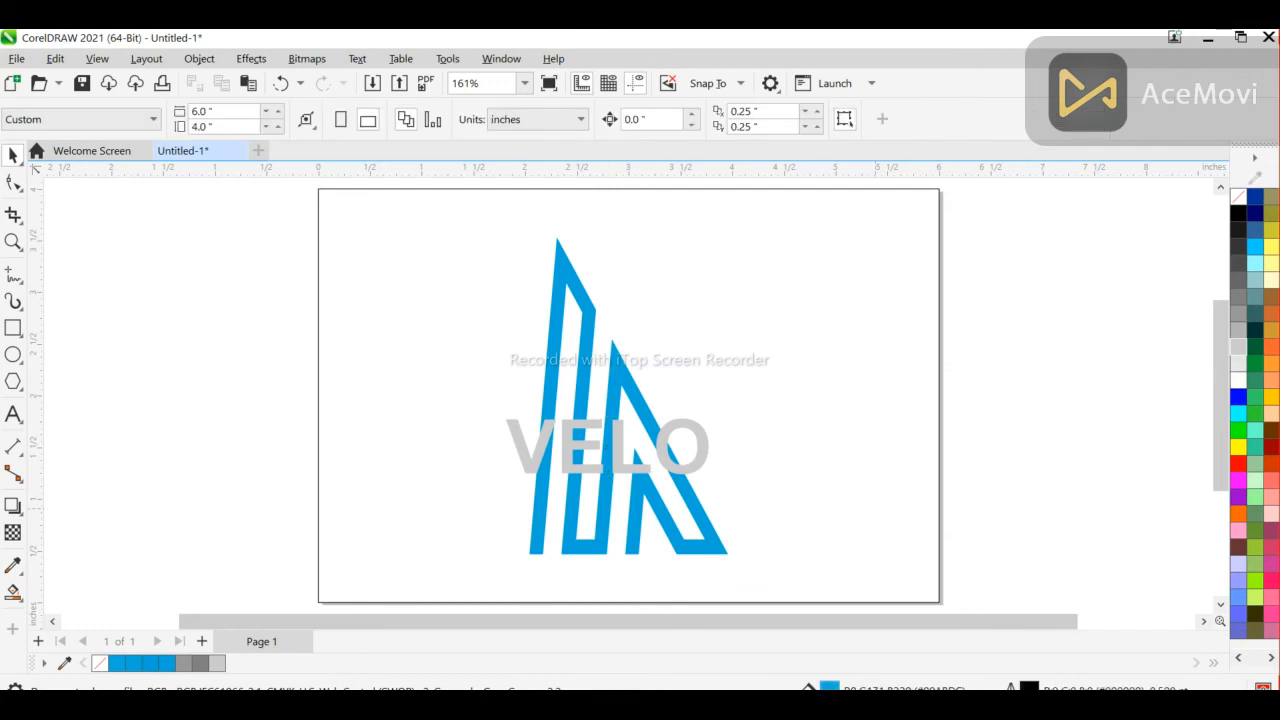